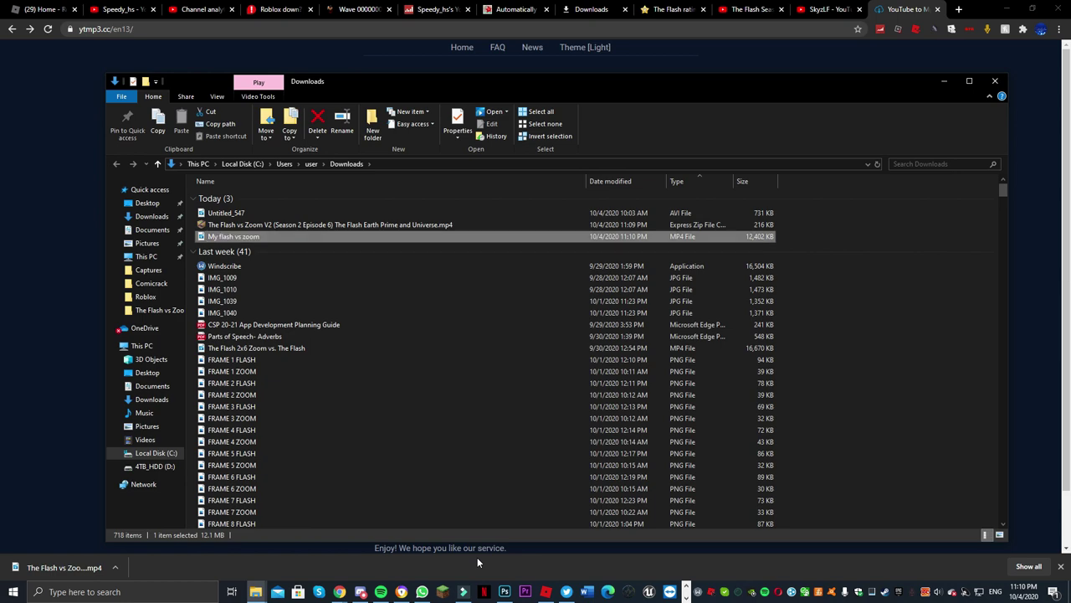
Bring My flash vs zoom from the Downloads folder into Filmora and place it on video track 1 after the existing footage.
left_click_drag(379, 224, 294, 236)
key("alt+Tab")
key("alt+Tab")
key("alt+Tab")
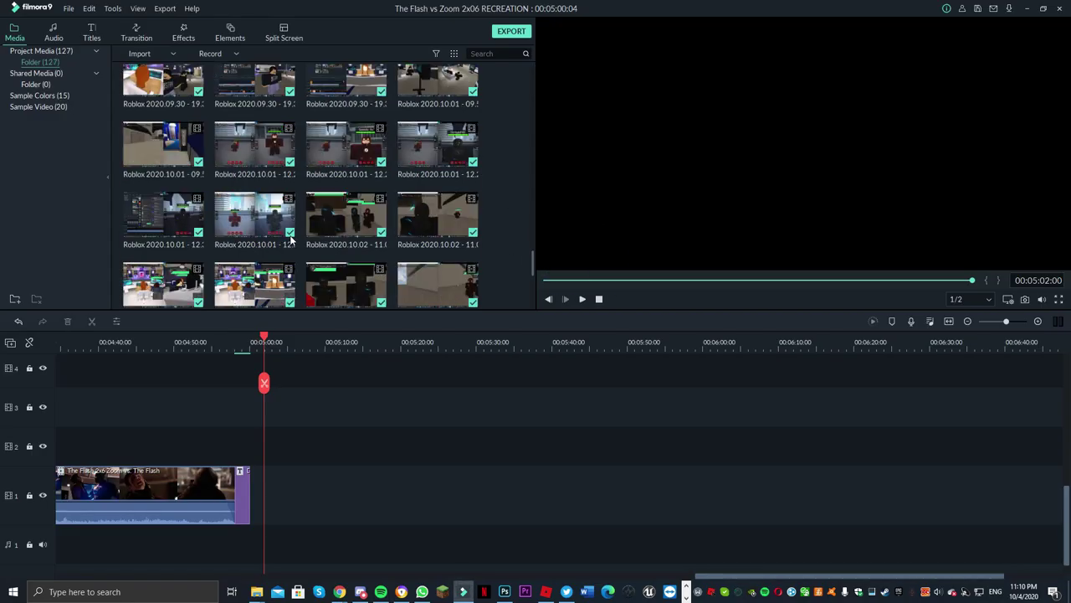
left_click_drag(345, 261, 293, 508)
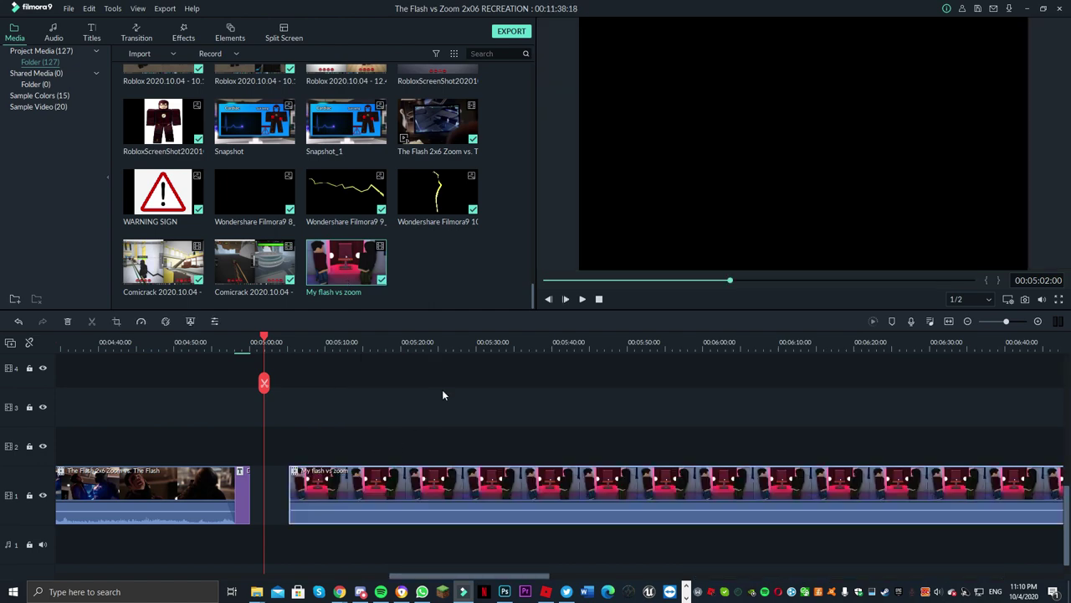
left_click_drag(432, 356, 217, 376)
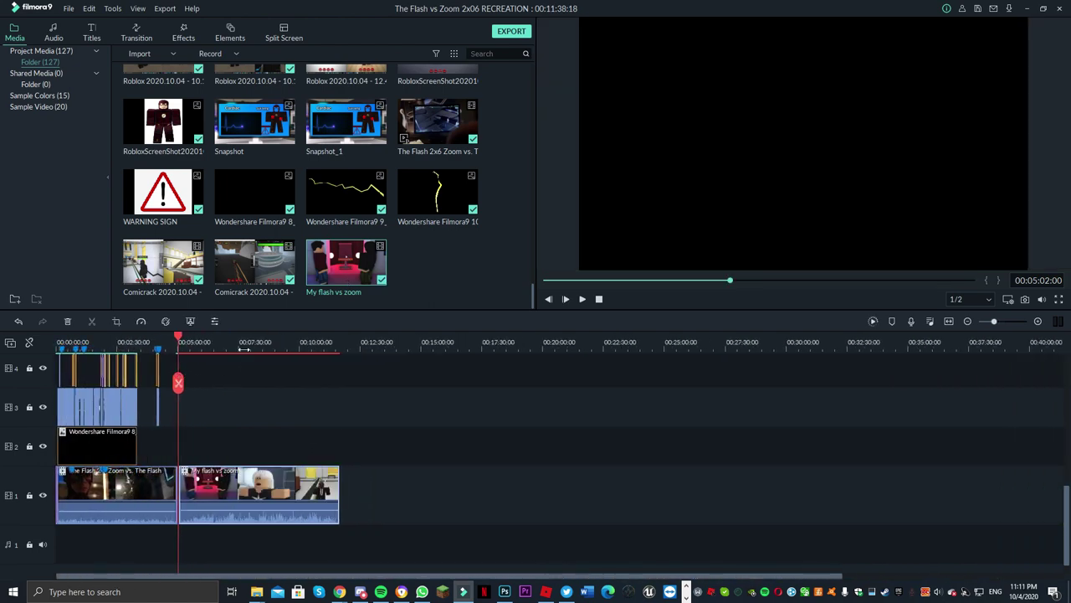
Play the My flash vs zoom clip on the timeline from around 00:07:45.
left_click(244, 350)
key("space")
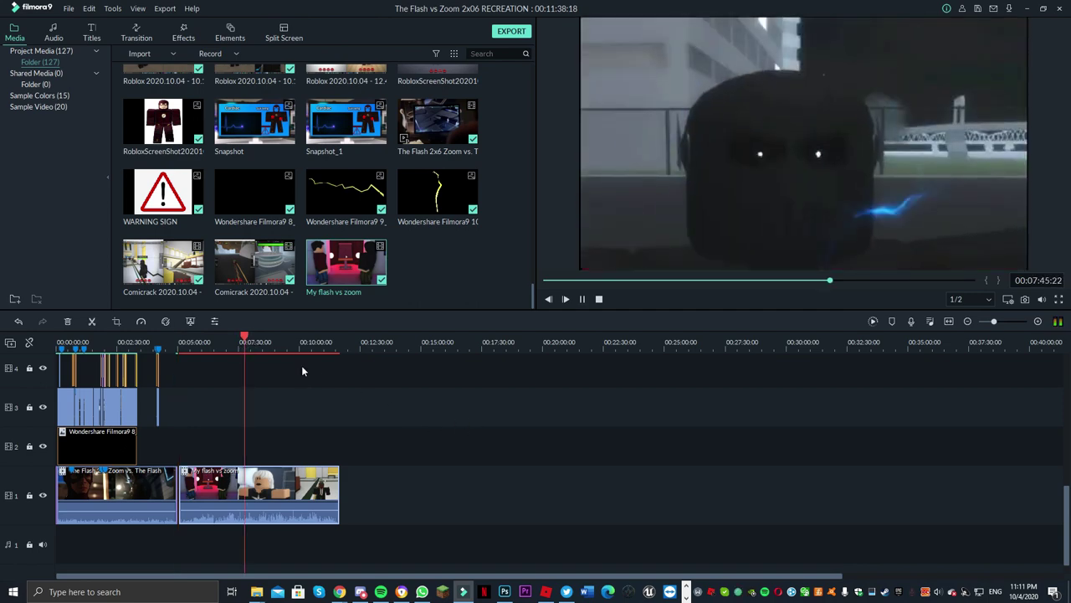
scroll(603, 402, "up", 4)
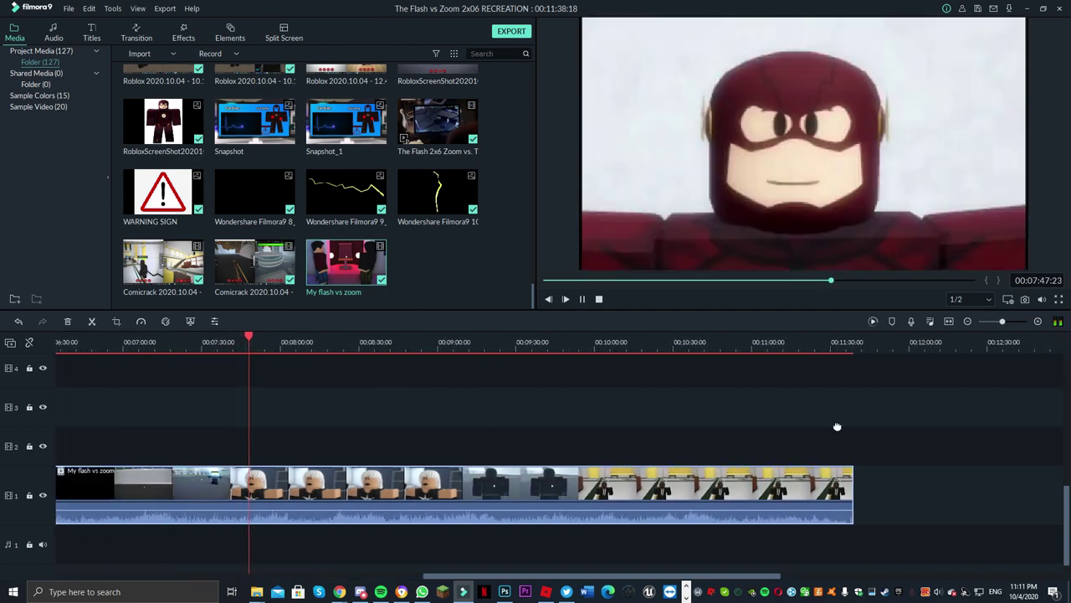
left_click_drag(837, 426, 1066, 422)
left_click(795, 381)
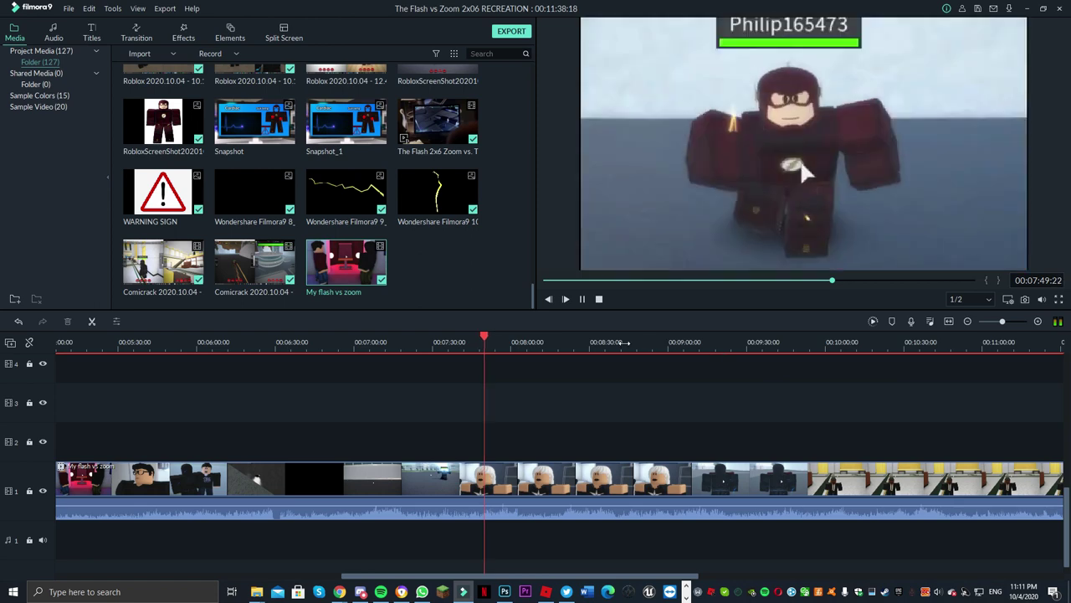
left_click_drag(624, 342, 565, 365)
left_click_drag(574, 381, 634, 381)
Raise the My flash vs zoom clip's audio volume to 12 dB and stop playback.
right_click(634, 380)
right_click(612, 483)
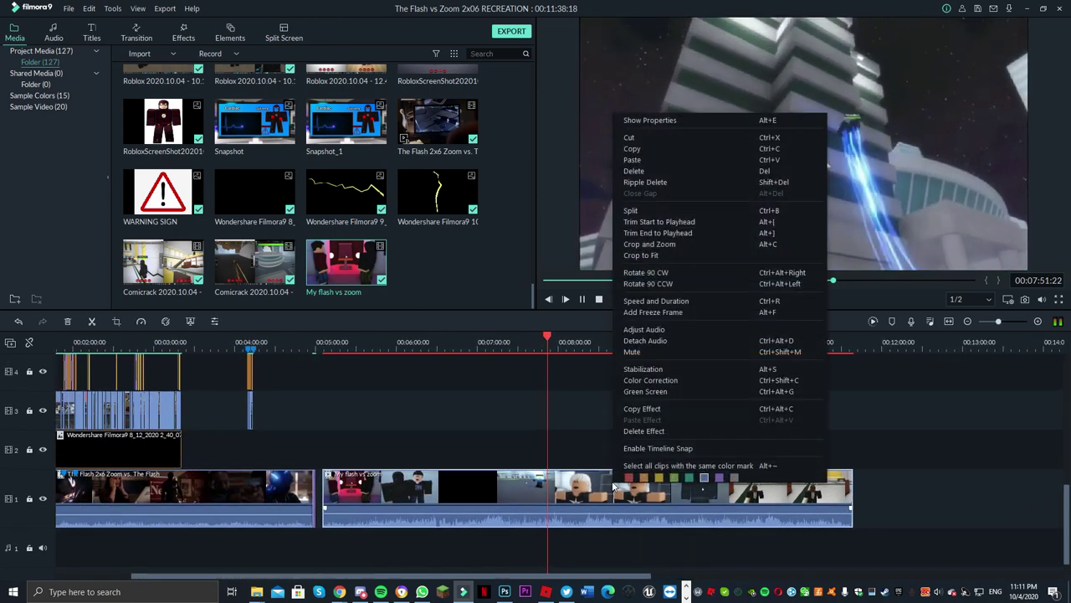
right_click(591, 485)
left_click(644, 342)
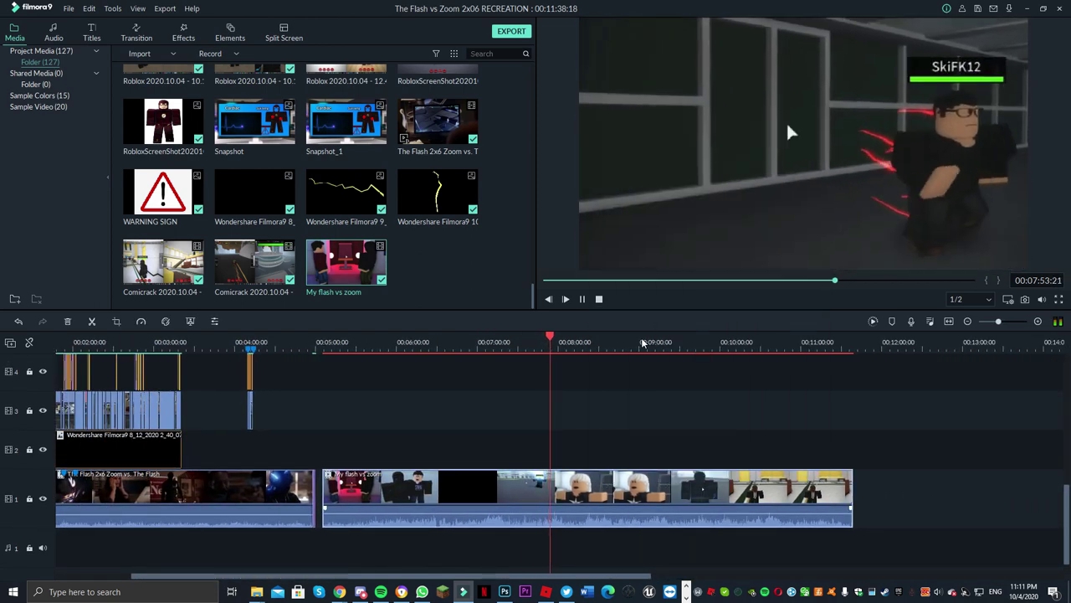
left_click_drag(39, 146, 37, 22)
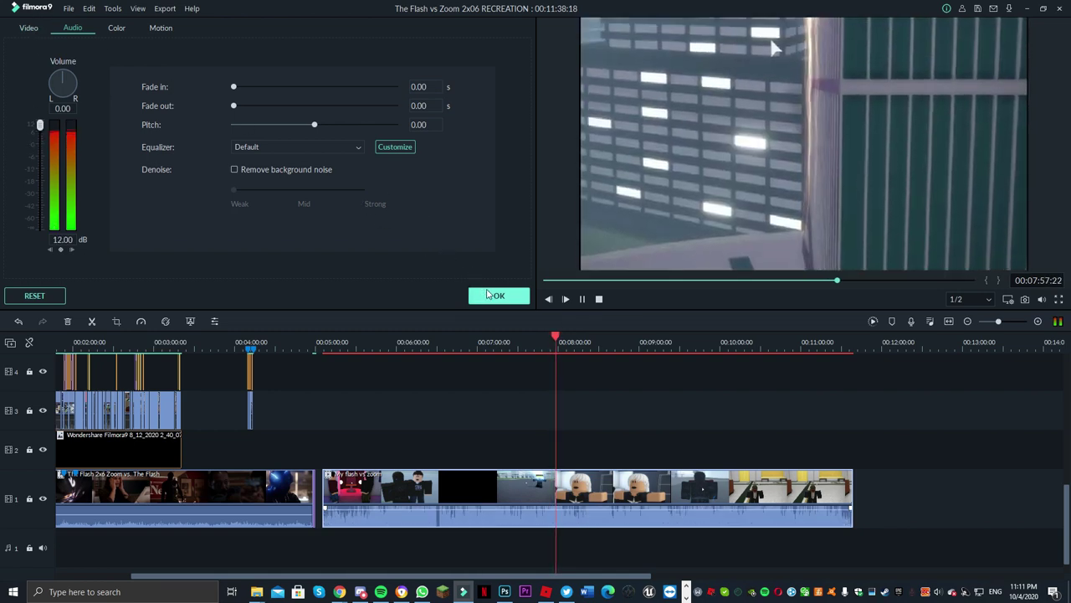
left_click(491, 294)
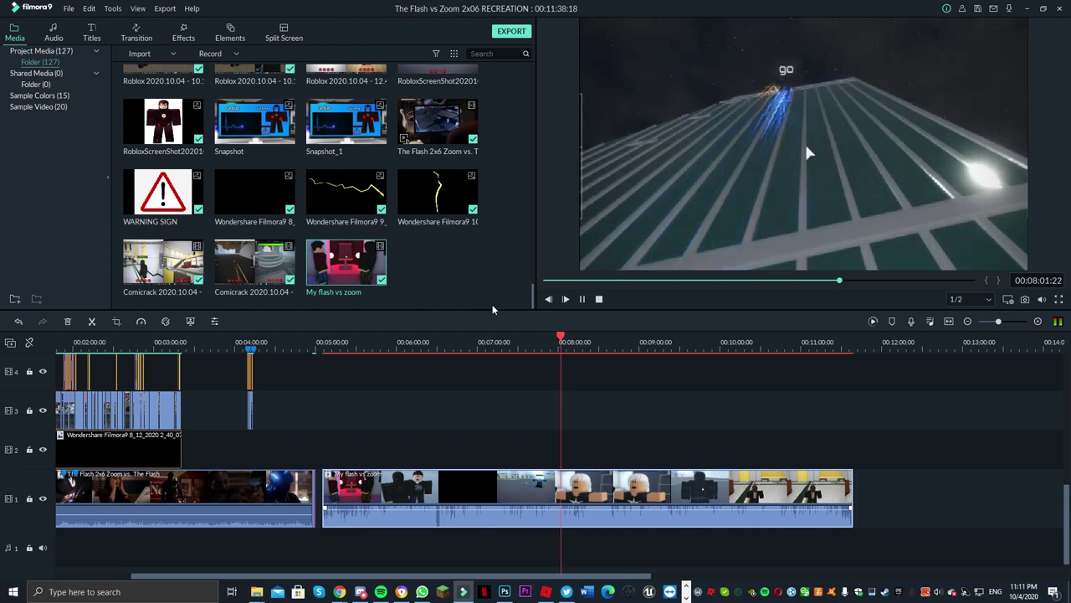
key("space")
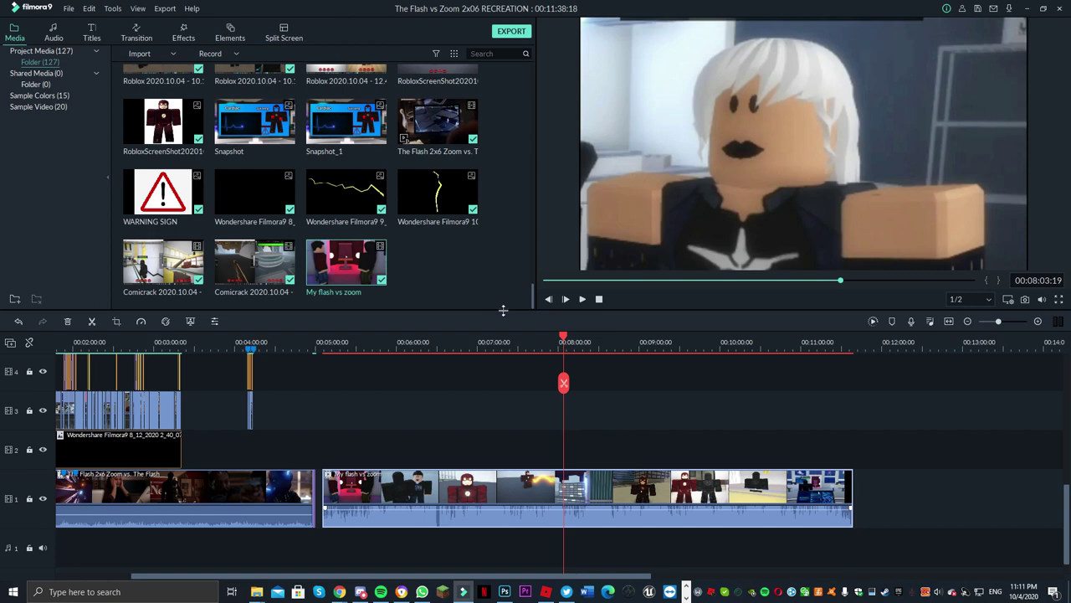
left_click(921, 432)
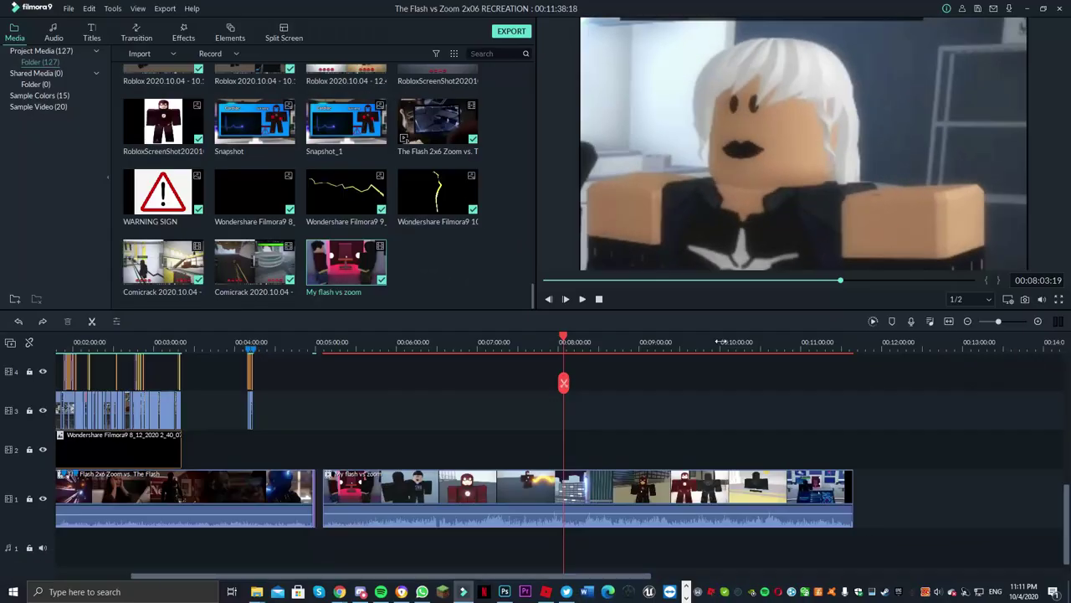
Review the My flash vs zoom footage from about 00:10:25 and replay the scene around 00:10:17.
left_click_drag(723, 344, 970, 356)
key("space")
left_click_drag(790, 386, 581, 393)
left_click(637, 346)
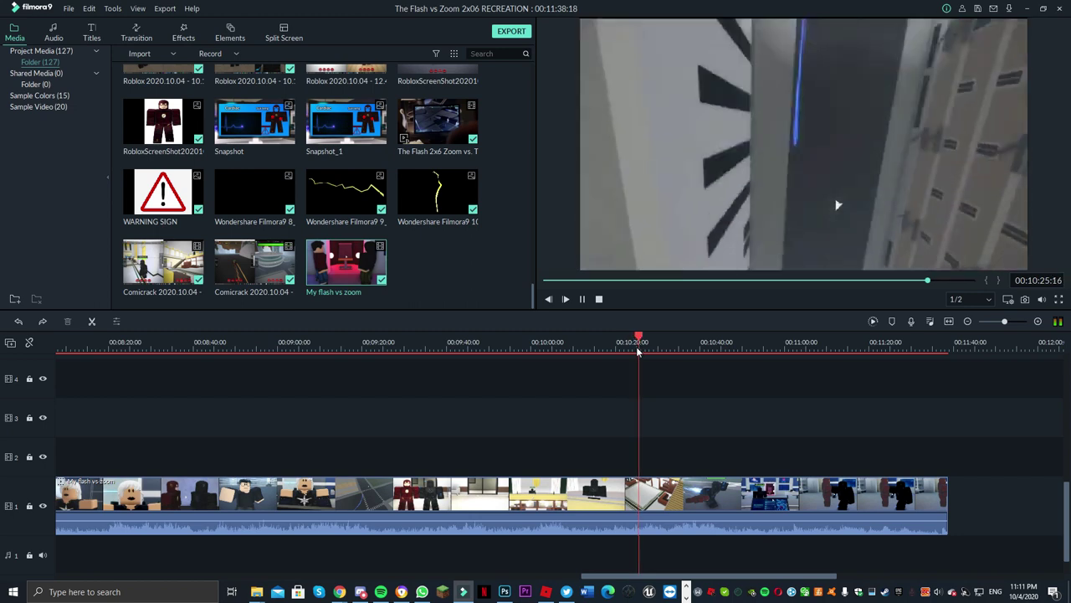
left_click(609, 348)
left_click(599, 345)
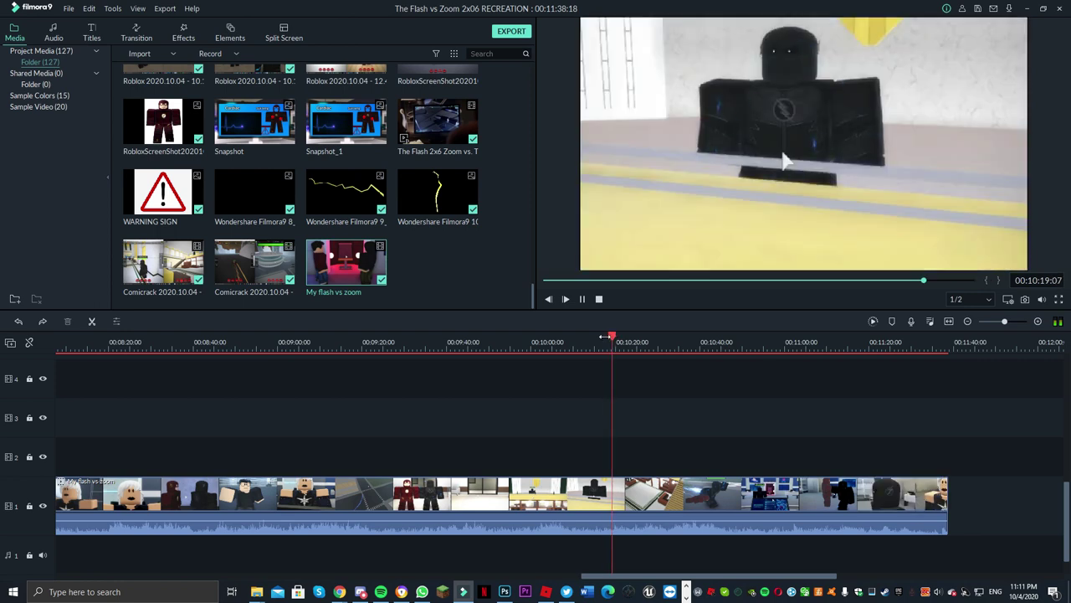
left_click(603, 339)
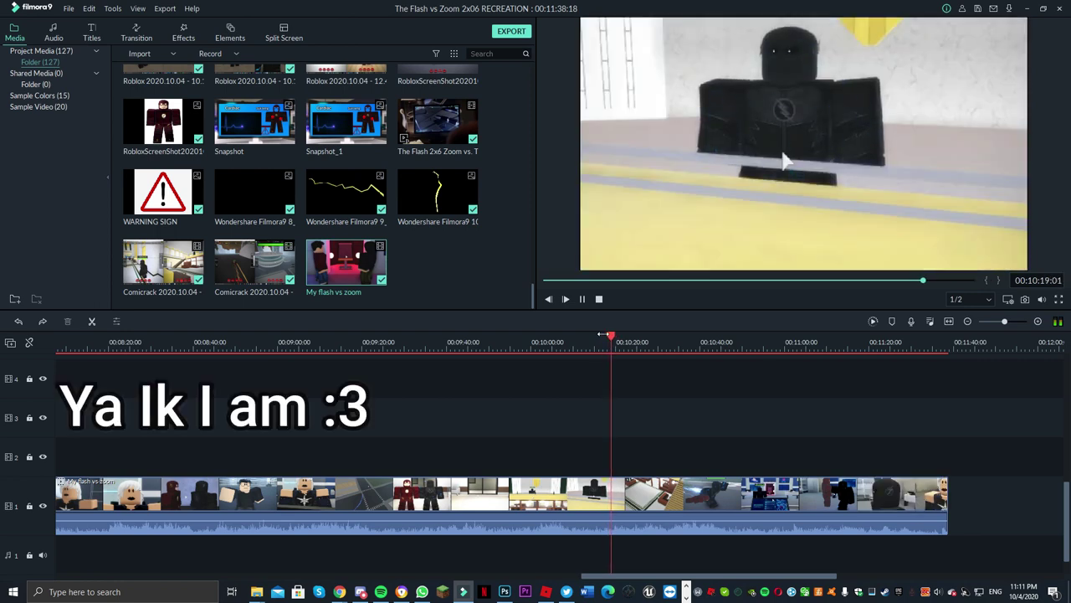
left_click(599, 337)
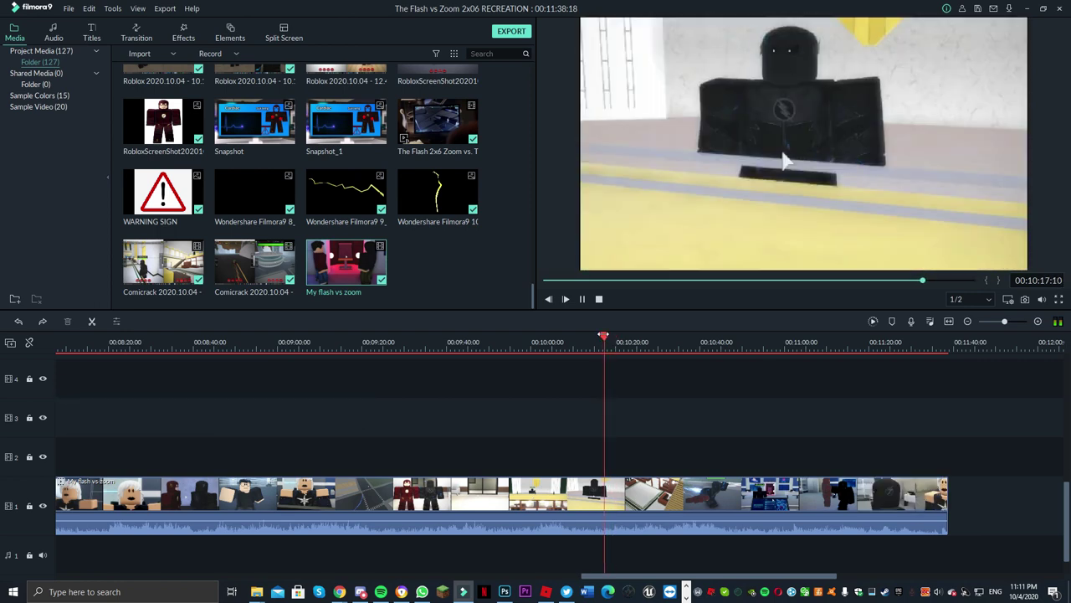
left_click(602, 335)
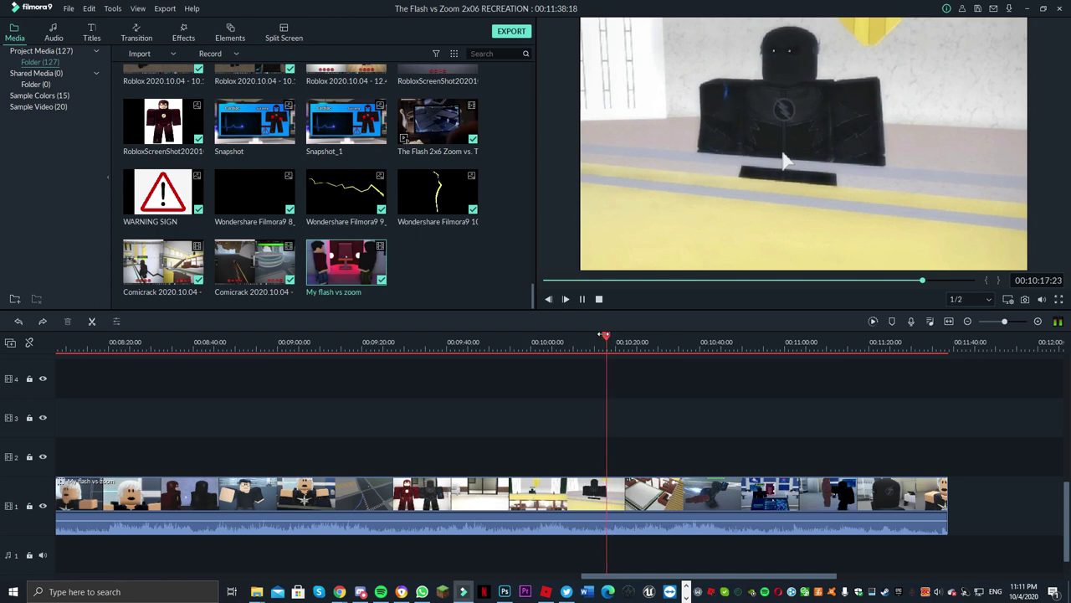
left_click(601, 335)
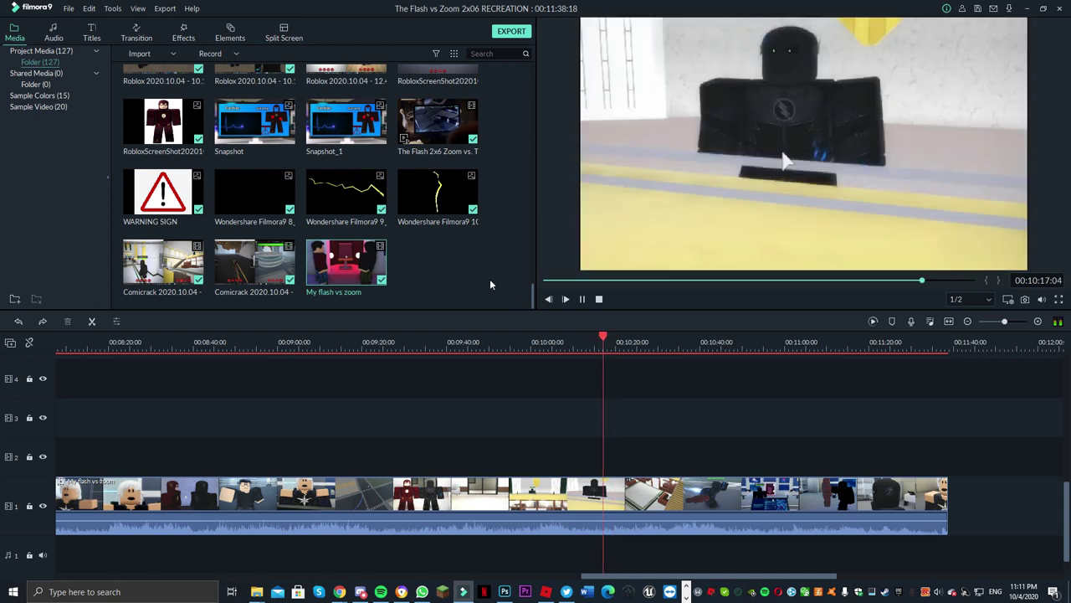
left_click(601, 334)
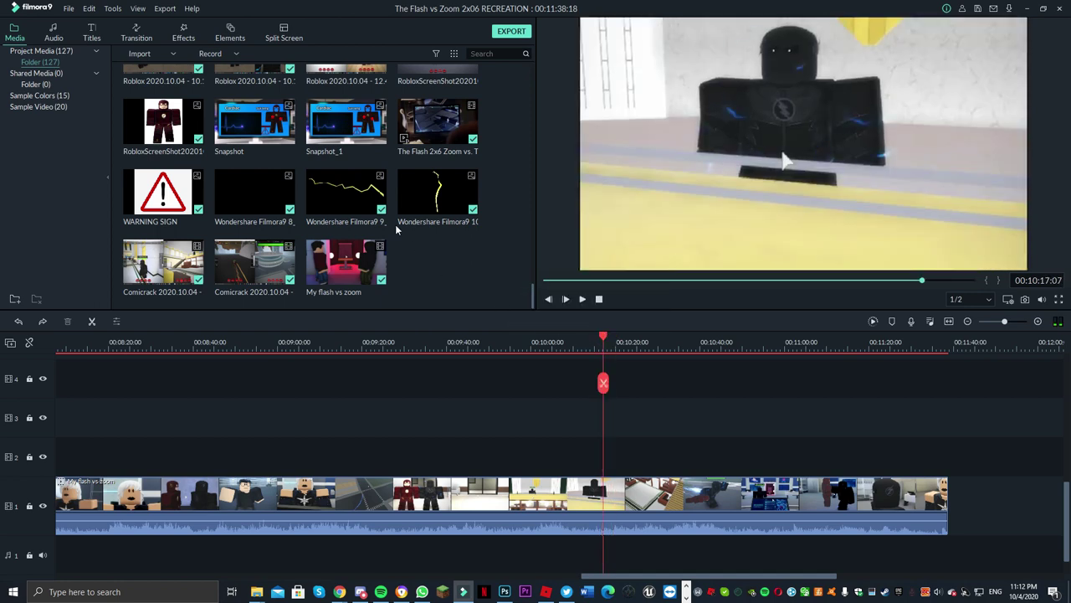
Switch to Discord, open the conversation with the ongoing call to check the shared screen, and return to Filmora.
key("alt+Tab")
left_click(742, 135)
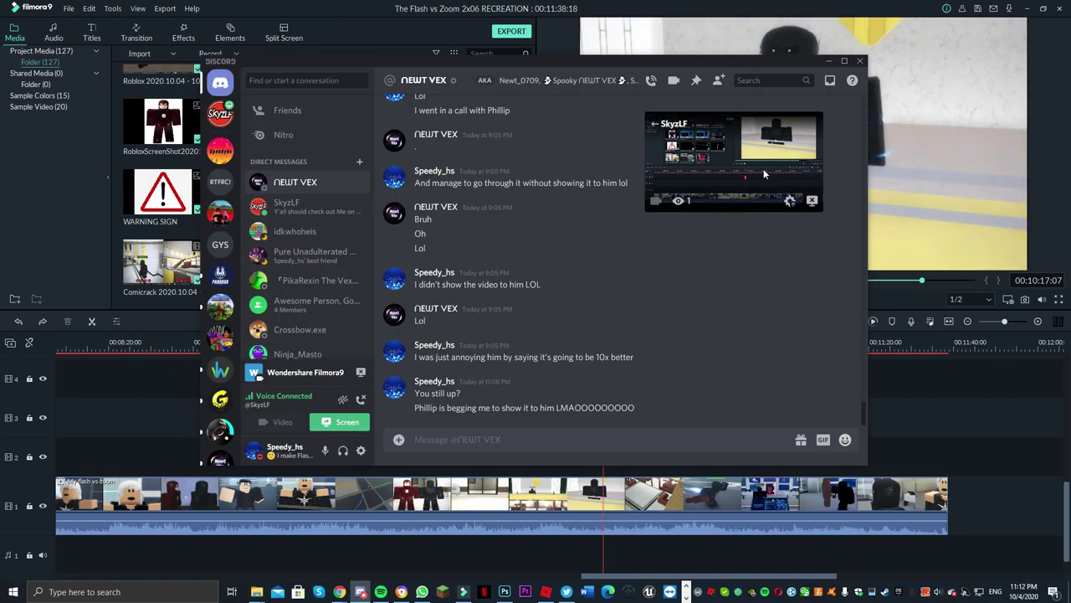
left_click(697, 191)
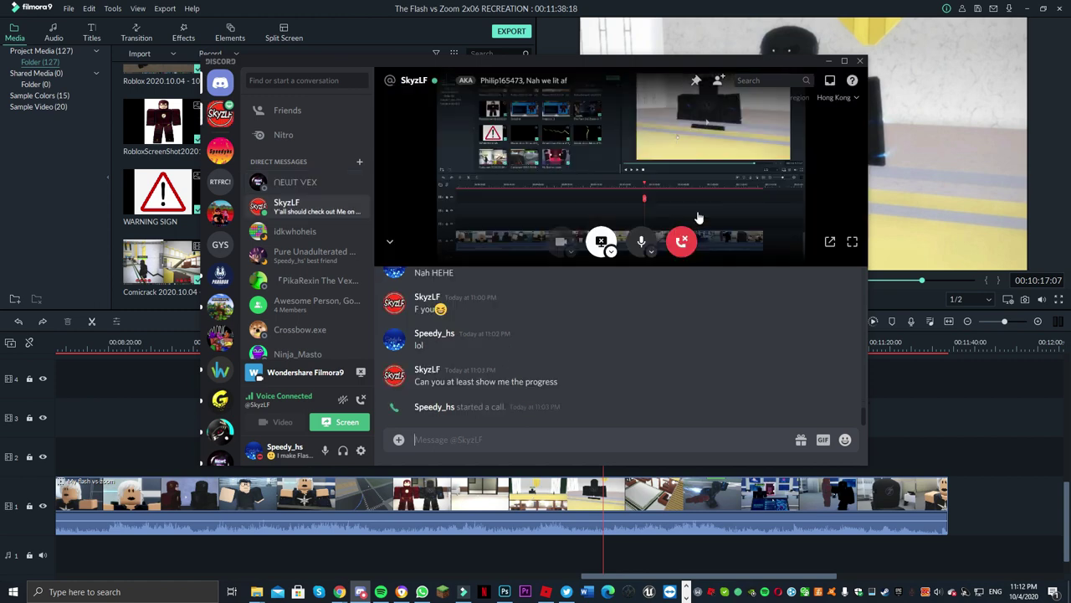
left_click(619, 224)
left_click(614, 160)
left_click(965, 437)
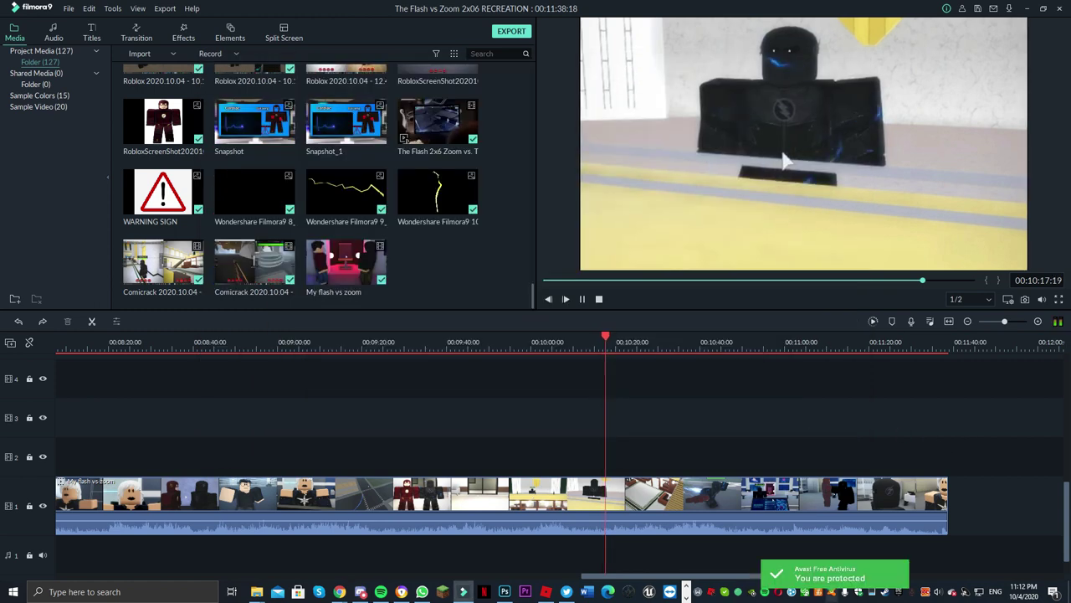
Pause playback and step backward frame by frame from about 00:10:19 to 00:10:17 to examine the lightning on the black suit.
key("space")
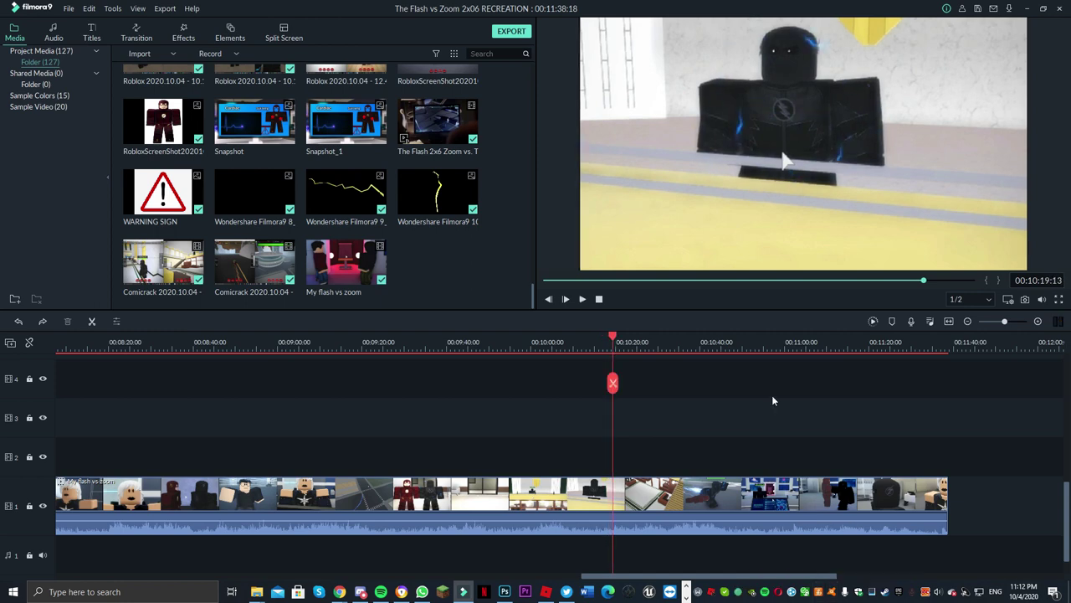
key("Left")
key("Left")
key("Left")
key("Left")
key("Left")
key("Left")
key("Left")
key("Left")
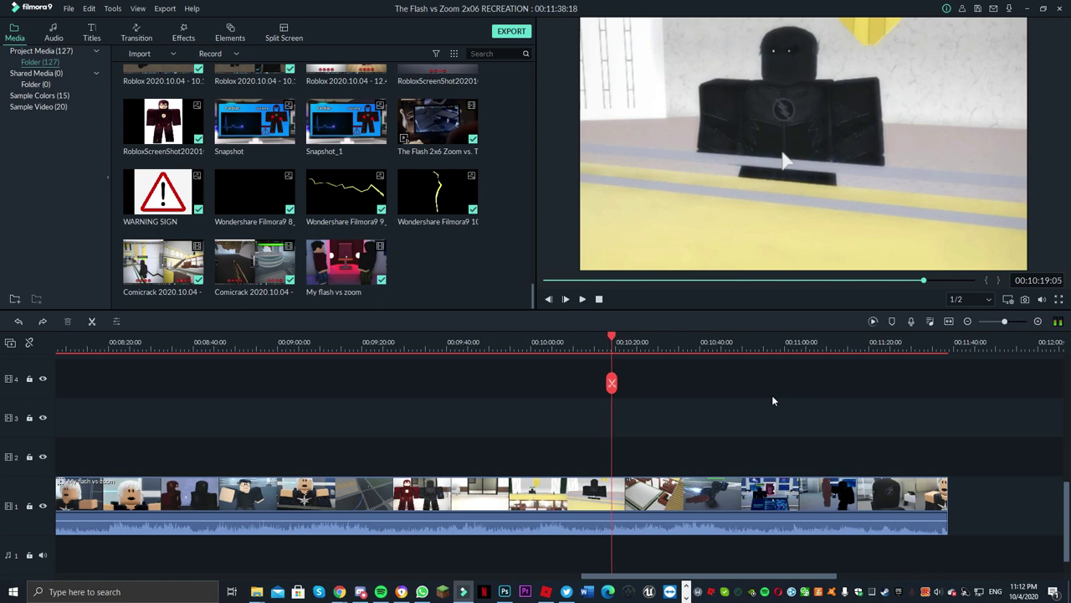
key("Left")
key("Left")
key("Left")
key("Left")
key("Left")
key("Left")
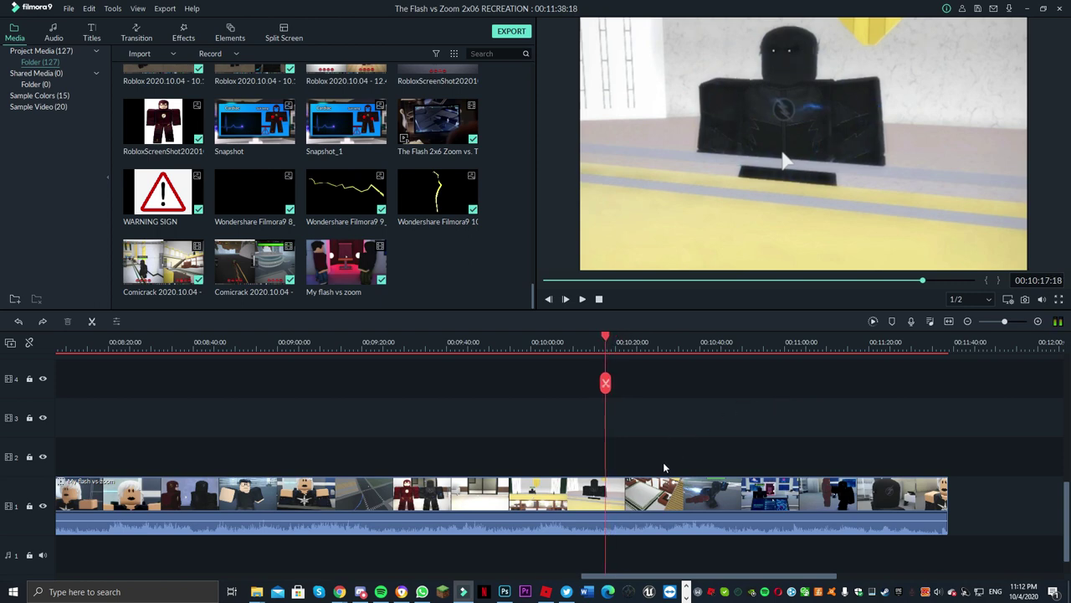
key("Left")
key("Left")
key("Left")
key("Left")
key("Left")
key("Left")
key("Left")
key("Left")
key("Left")
key("Left")
key("Left")
key("Left")
key("Left")
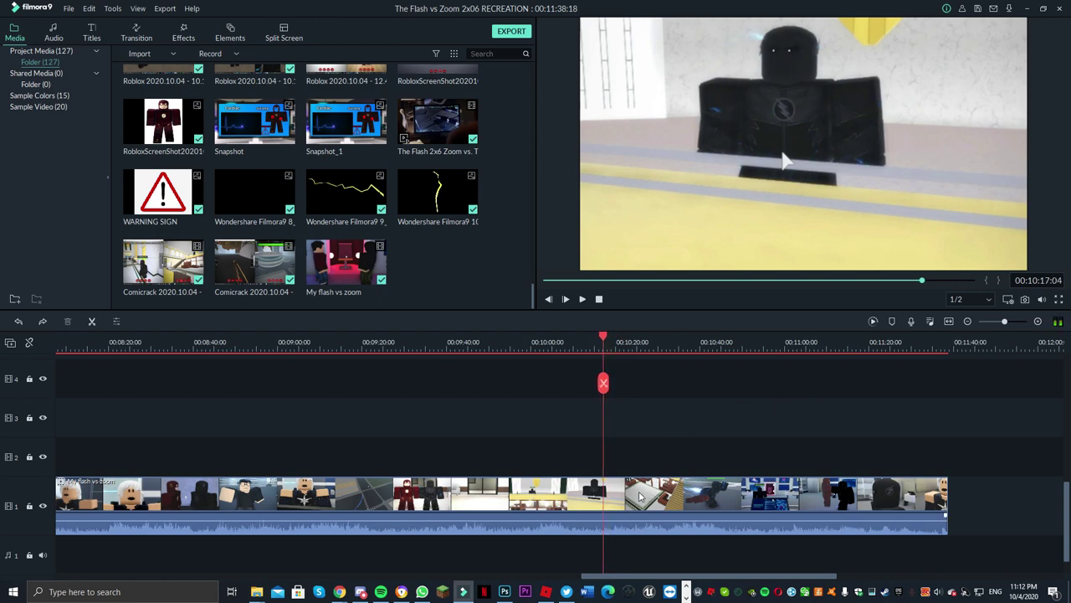
Play the My flash vs zoom clip from around 00:06:30 to review its earlier scenes.
left_click(360, 592)
left_click(29, 214)
left_click_drag(775, 349, 816, 365)
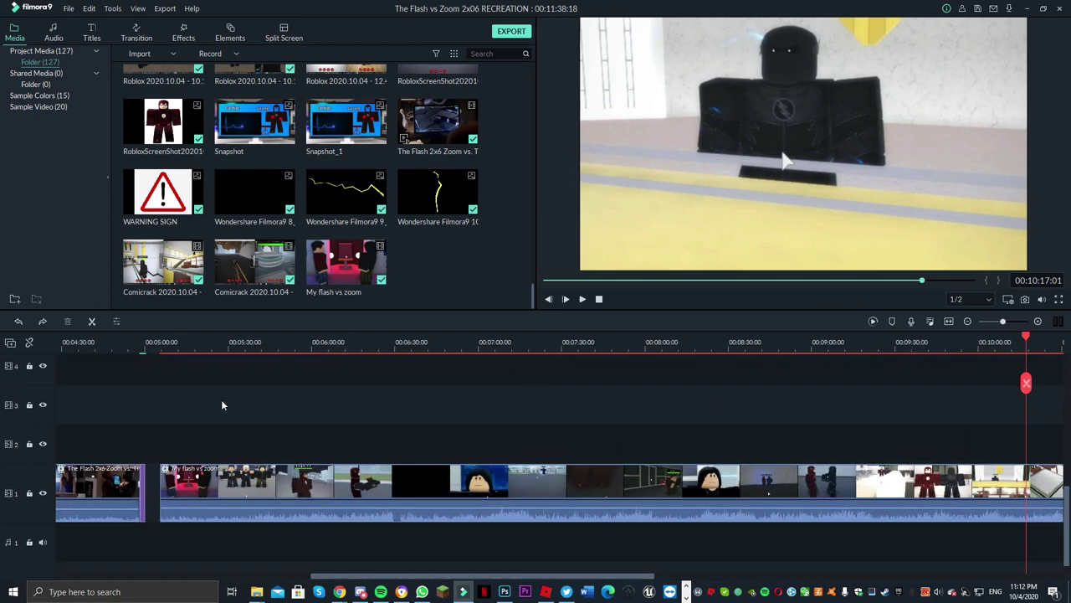
left_click(403, 366)
key("space")
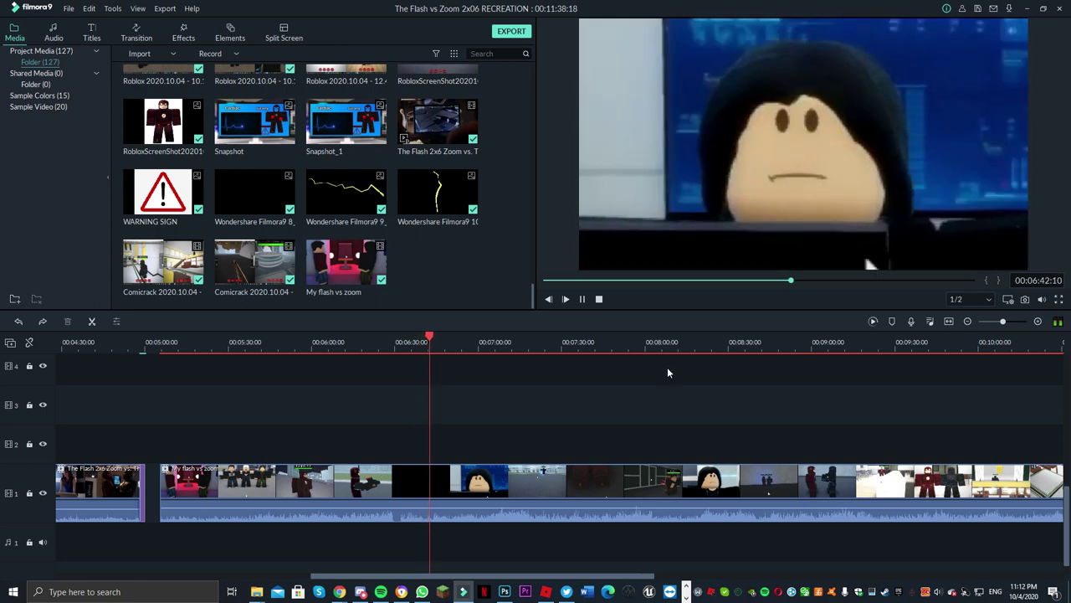
left_click_drag(665, 370, 576, 371)
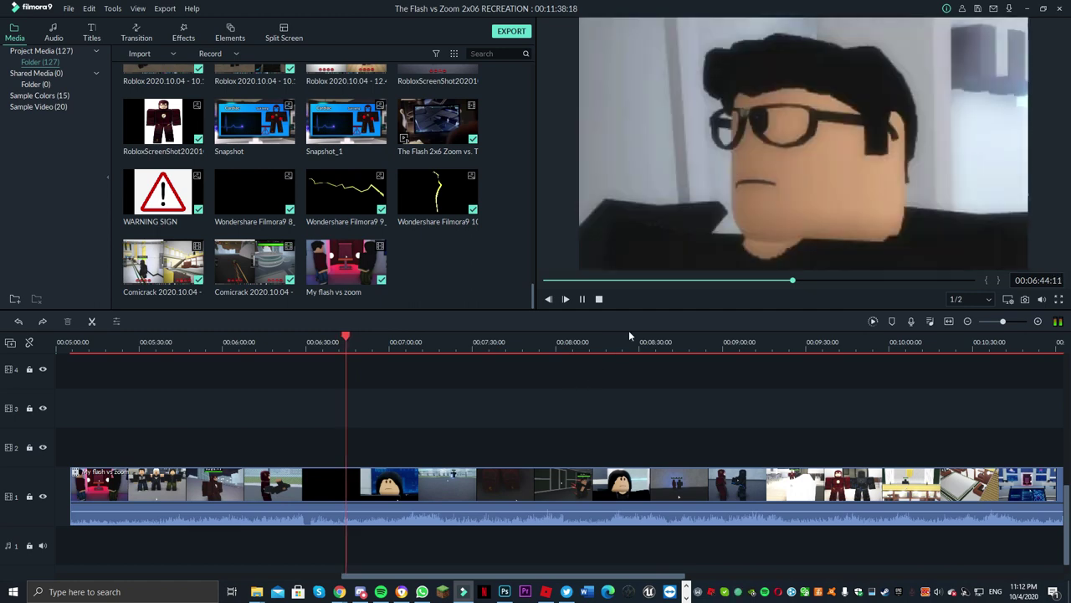
left_click_drag(614, 341, 563, 356)
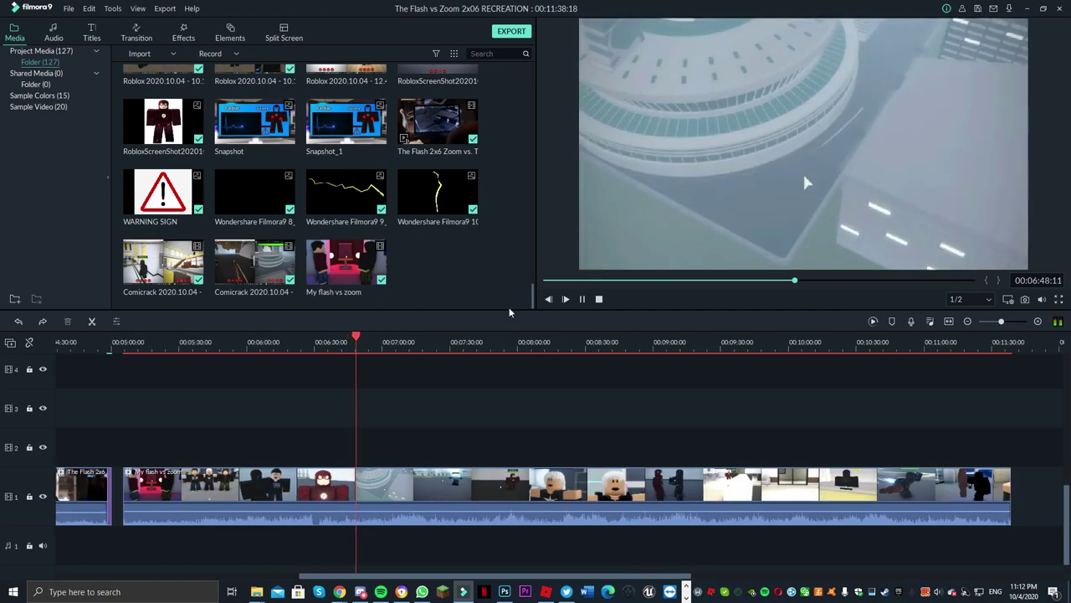
Bring the 13.07 Comicrack 2020.10.04 recording from the Comicrack folder into Filmora and place it on track 1 after My flash vs zoom.
key("super+Tab")
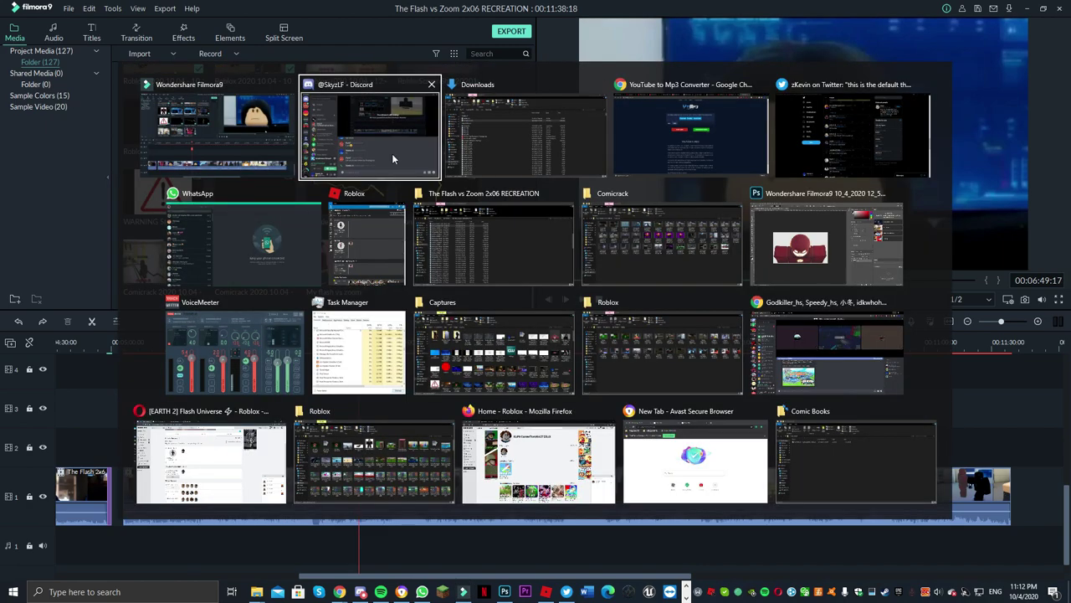
left_click(714, 250)
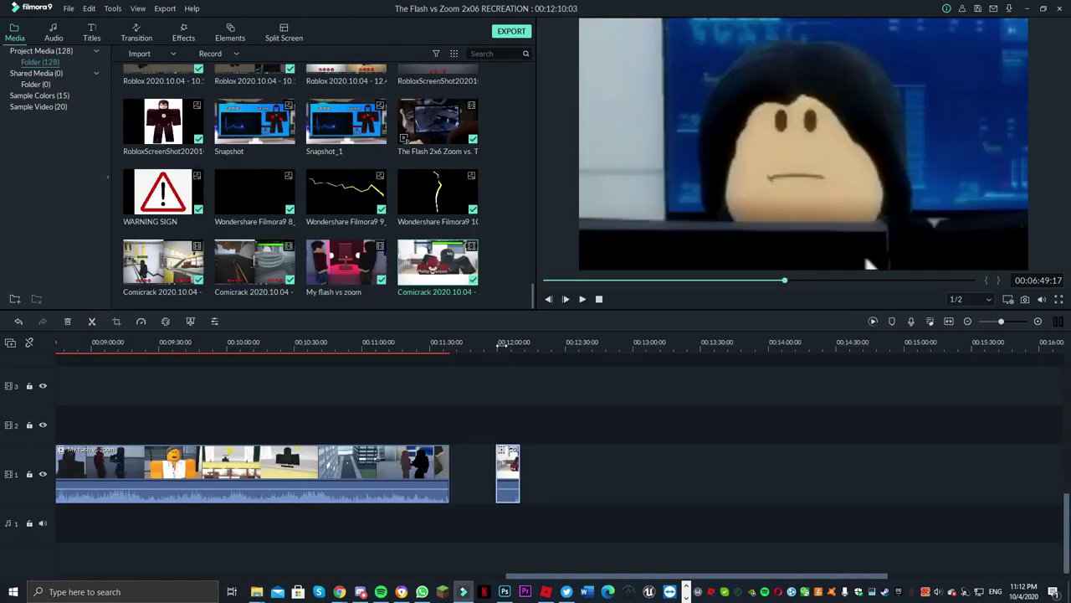
Split the newly added Comicrack clip at 00:12:07:19.
left_click(501, 344)
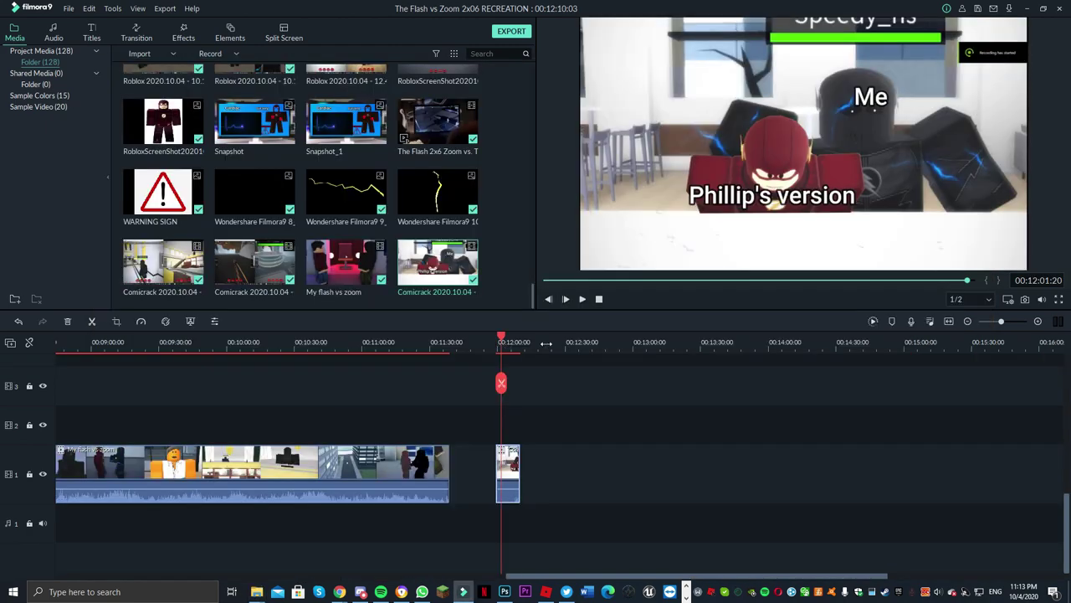
scroll(546, 343, "up", 5)
left_click(800, 352)
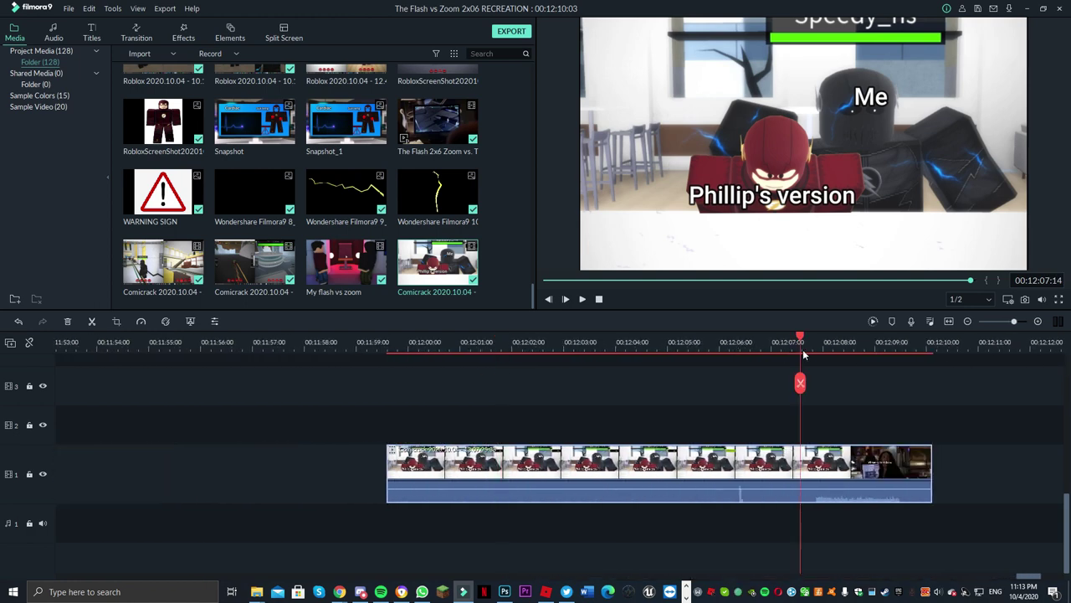
left_click_drag(803, 351, 810, 386)
left_click(810, 385)
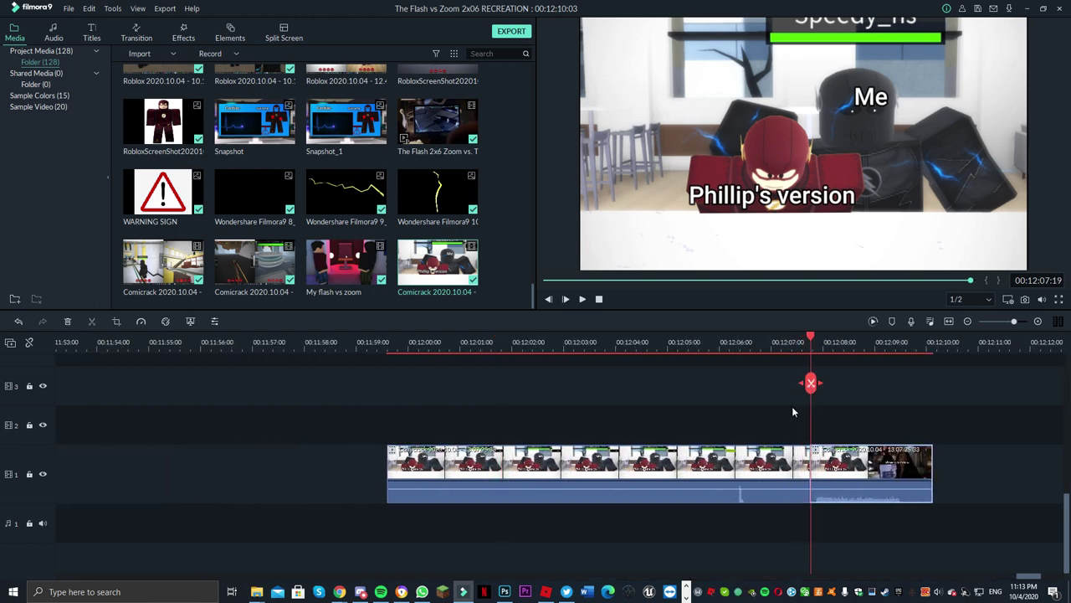
Delete the Comicrack segment before the 00:12:07:19 split and trim the remaining clip's end to 00:12:09:14.
left_click(766, 473)
key("Delete")
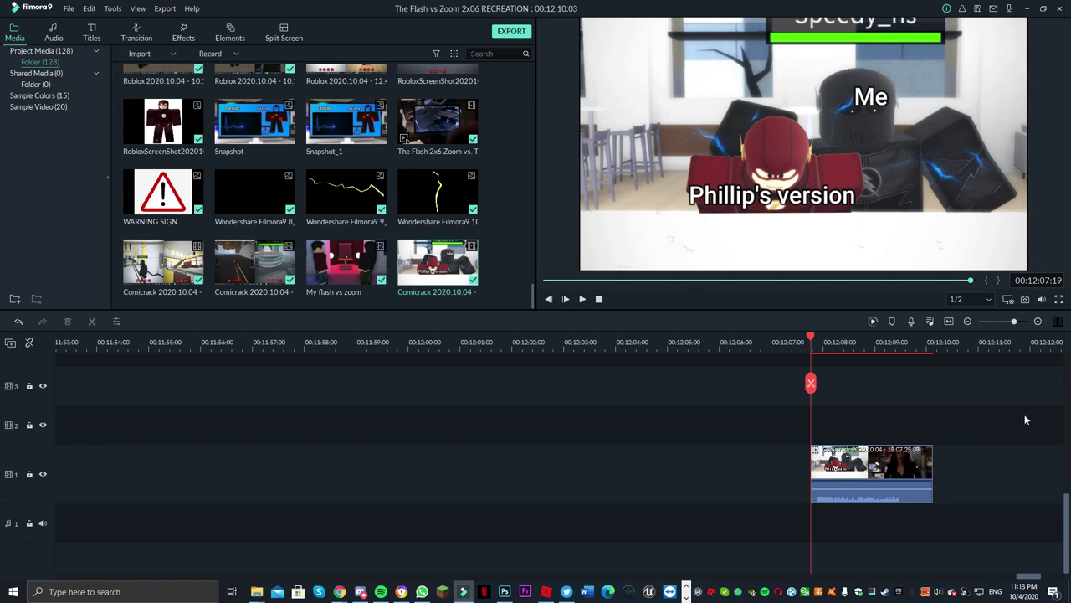
left_click_drag(931, 456, 904, 459)
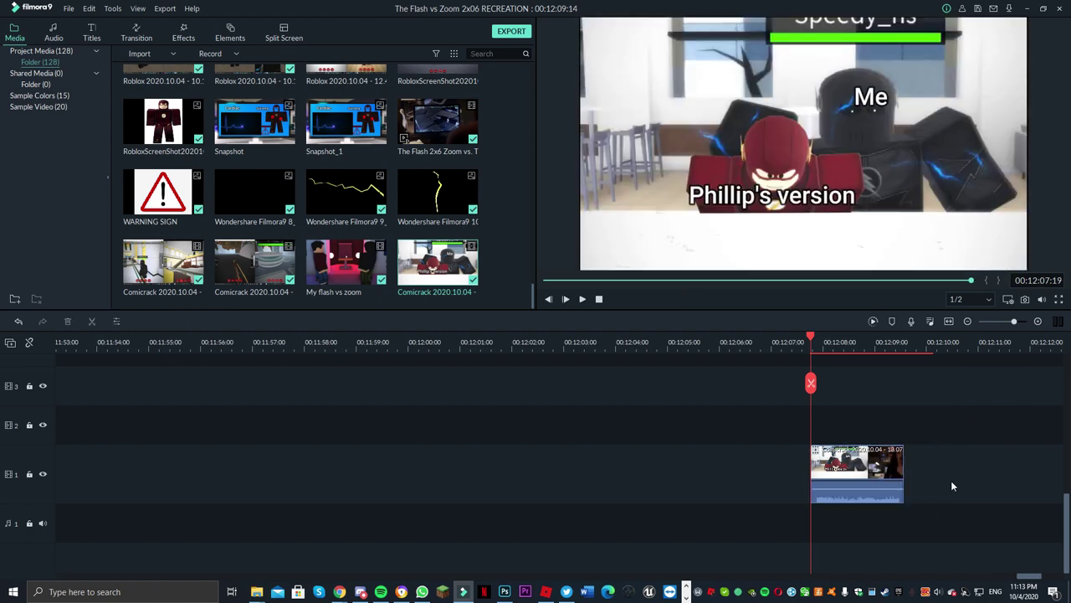
Play and scrub through the trimmed Comicrack clip between about 00:12:07 and 00:12:09, checking the Discord call in between.
key("space")
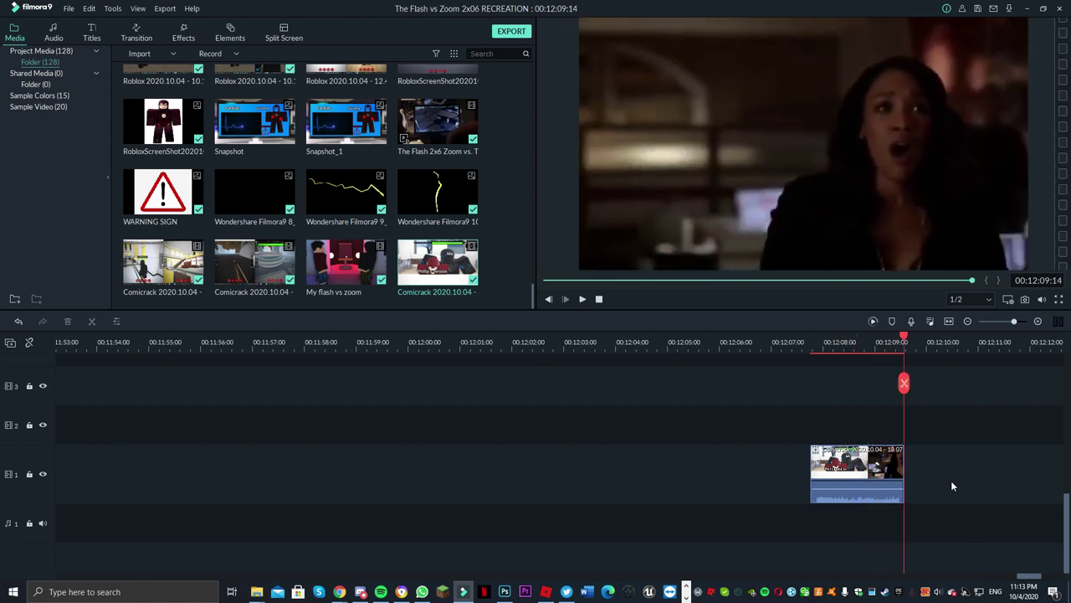
left_click(829, 347)
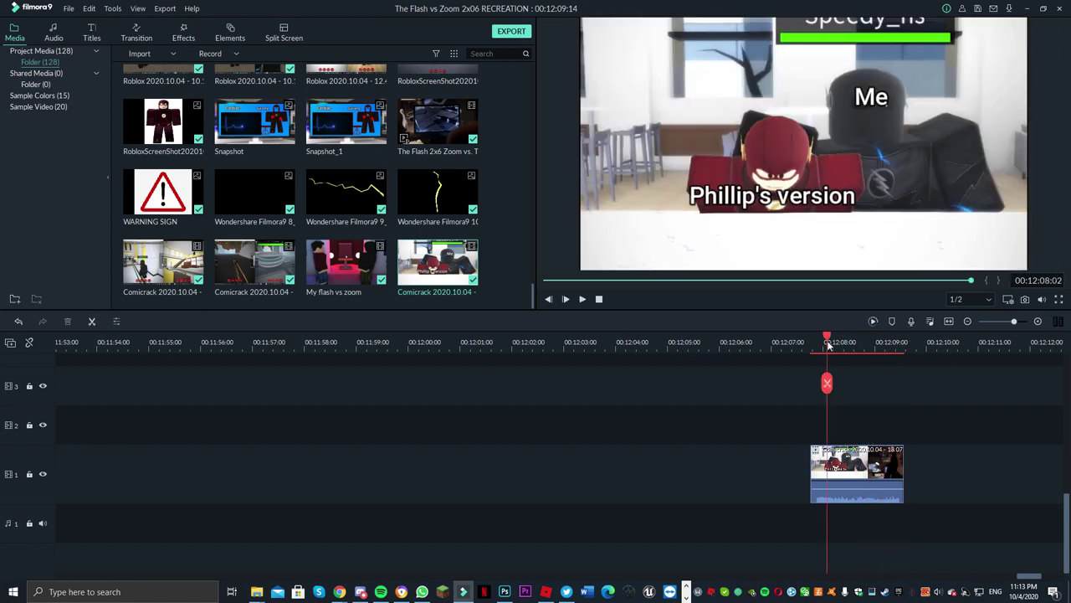
left_click(832, 349)
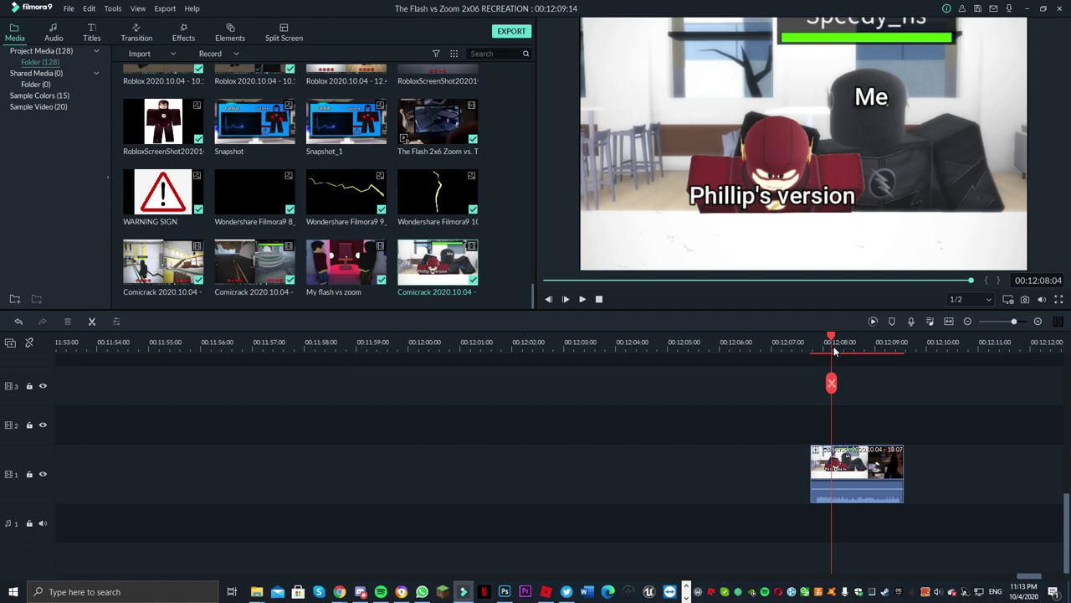
key("alt+Tab")
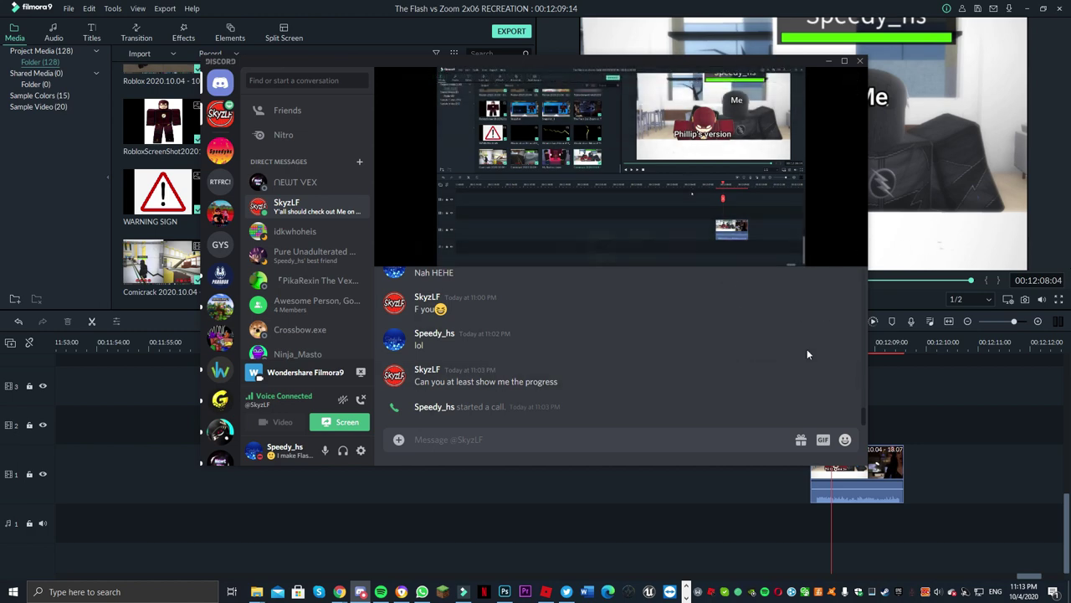
key("alt+Tab")
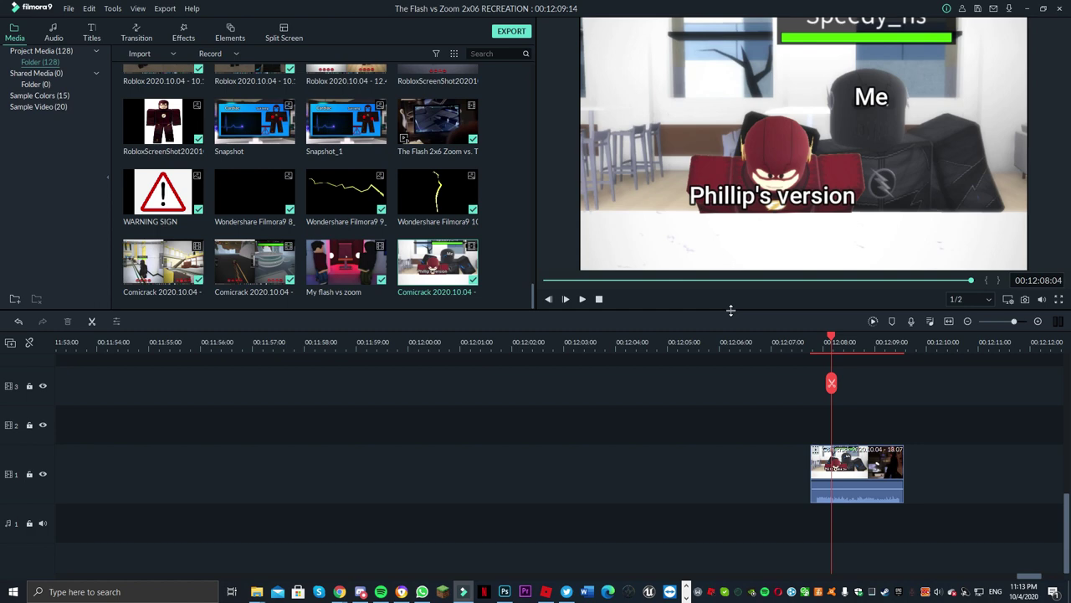
left_click(807, 340)
key("space")
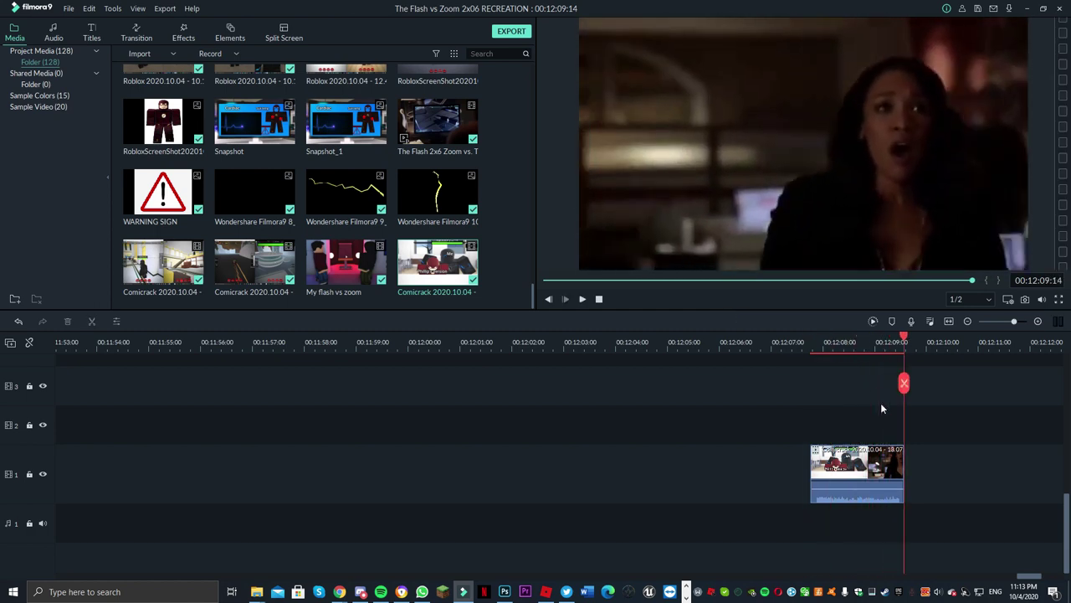
left_click_drag(904, 339, 817, 364)
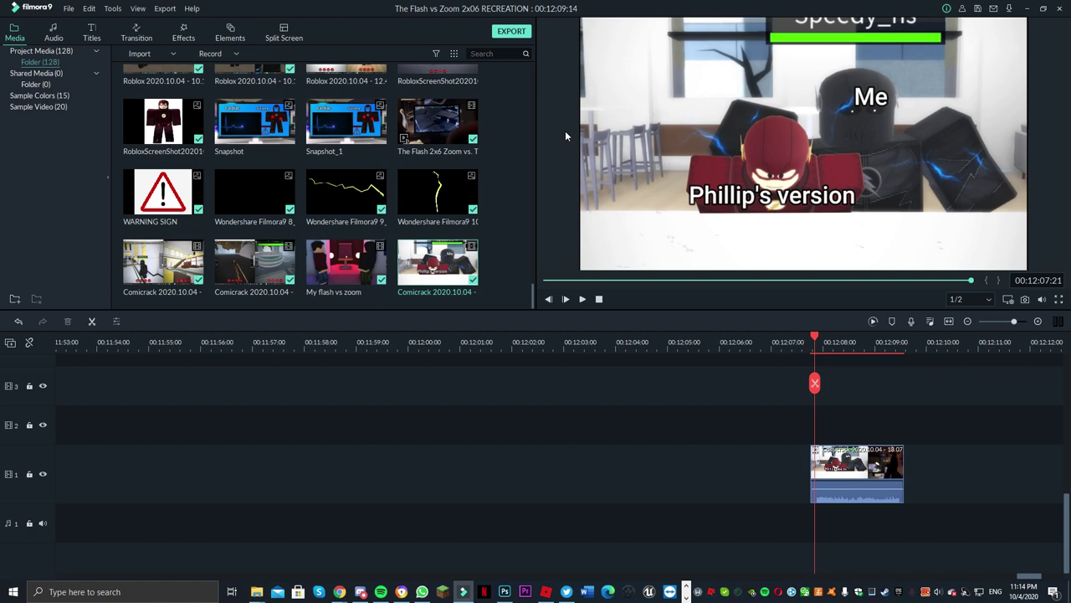
right_click(565, 130)
left_click(527, 193)
left_click_drag(498, 342, 570, 368)
left_click_drag(545, 407, 591, 435)
right_click(471, 404)
Delete the My flash vs zoom and Comicrack clips from track 1 and save the project.
scroll(591, 439, "down", 2)
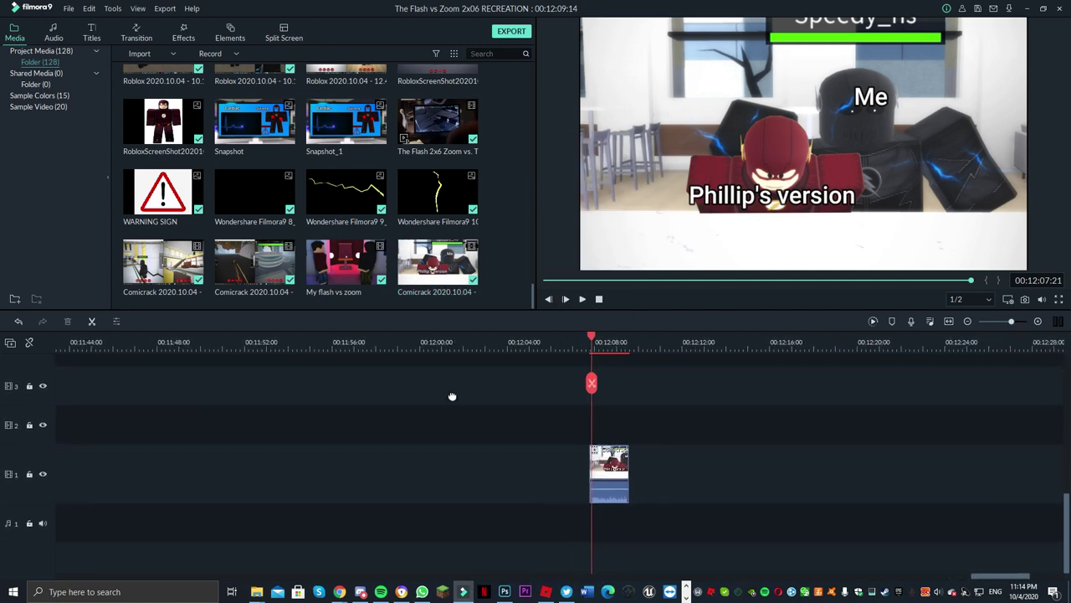
scroll(681, 414, "up", 5)
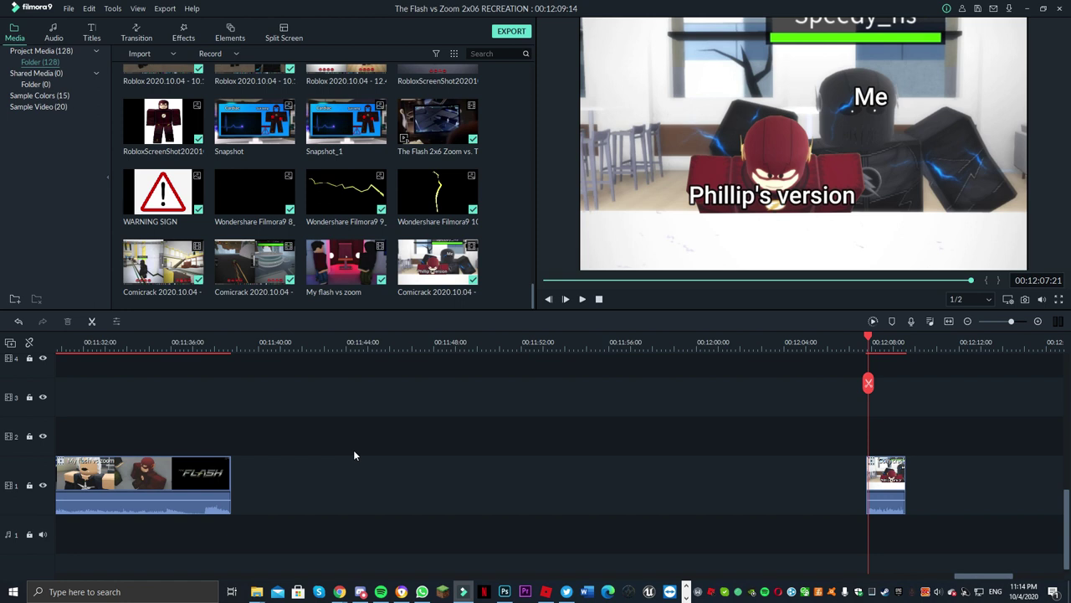
left_click(948, 322)
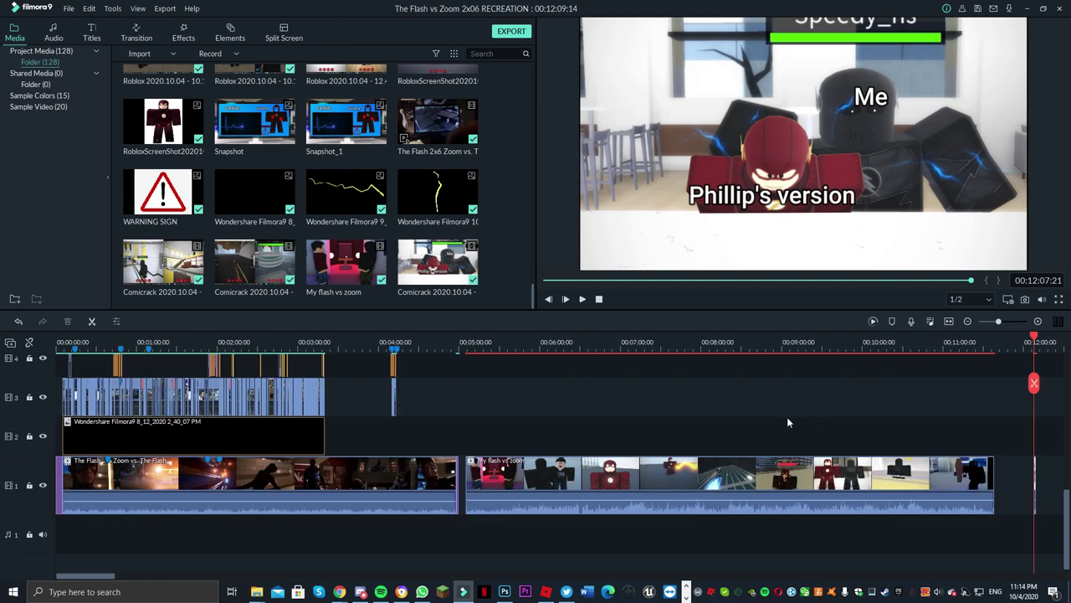
right_click(467, 422)
left_click(671, 435)
left_click_drag(672, 434, 958, 495)
key("Delete")
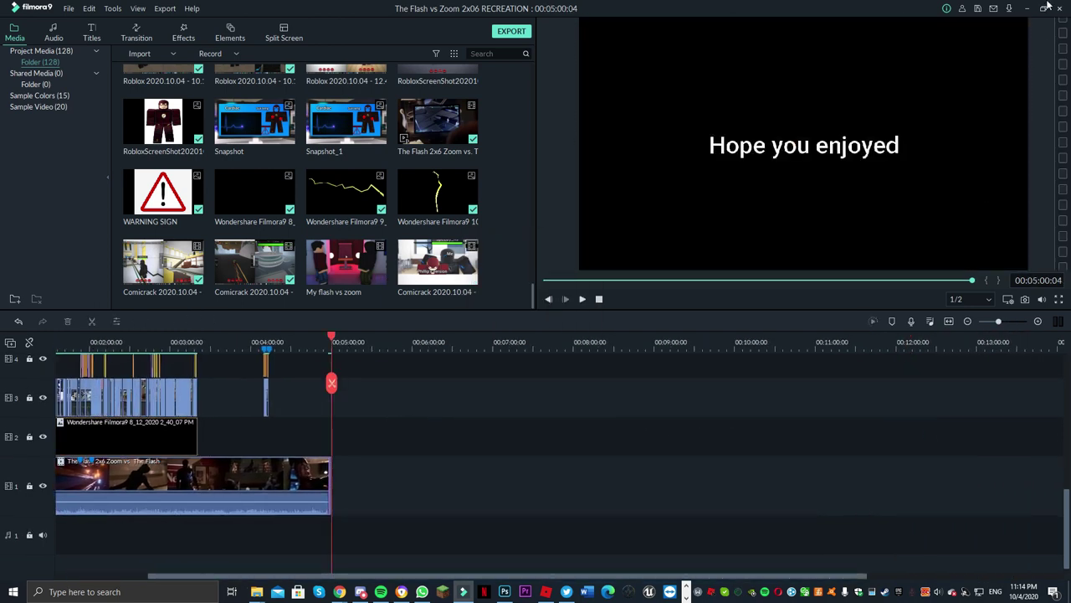
left_click(976, 10)
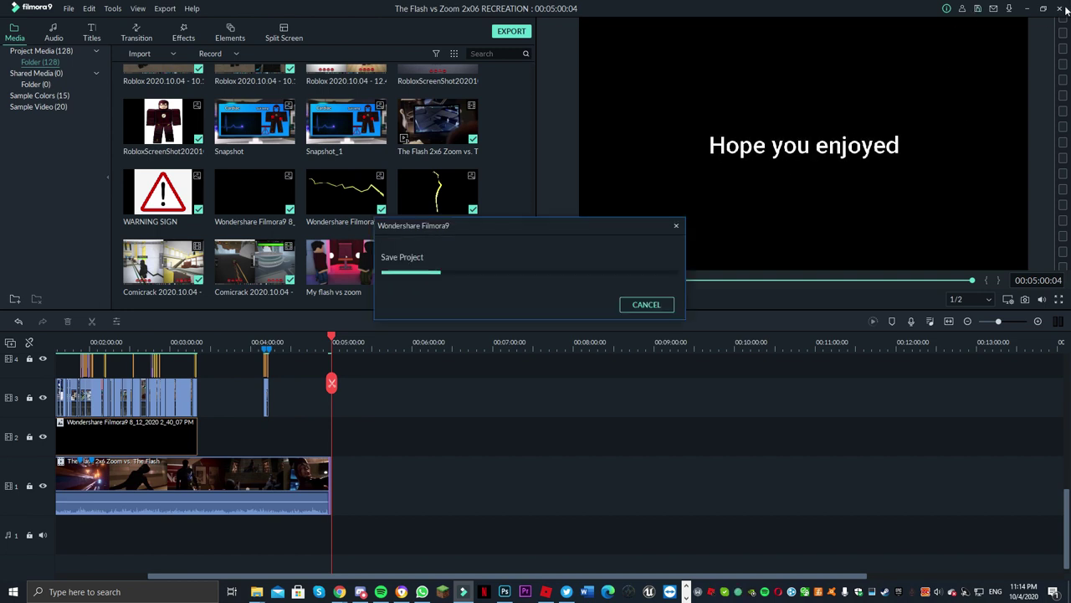
Switch to Discord and change the call's stream to share the whole Screen 1 at 720 resolution.
left_click(360, 592)
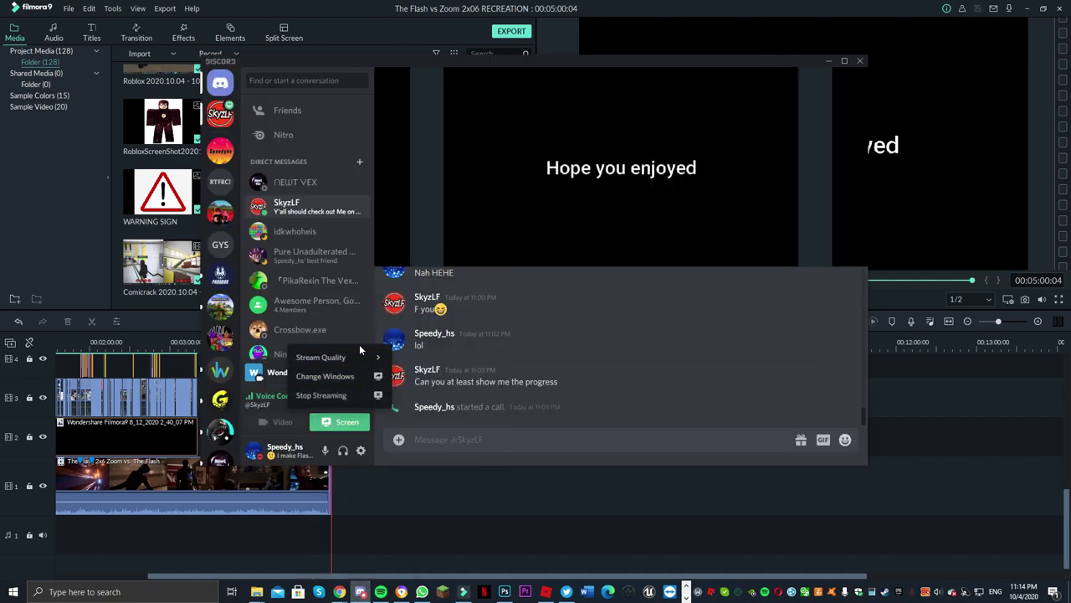
left_click(339, 421)
left_click(494, 200)
left_click(486, 255)
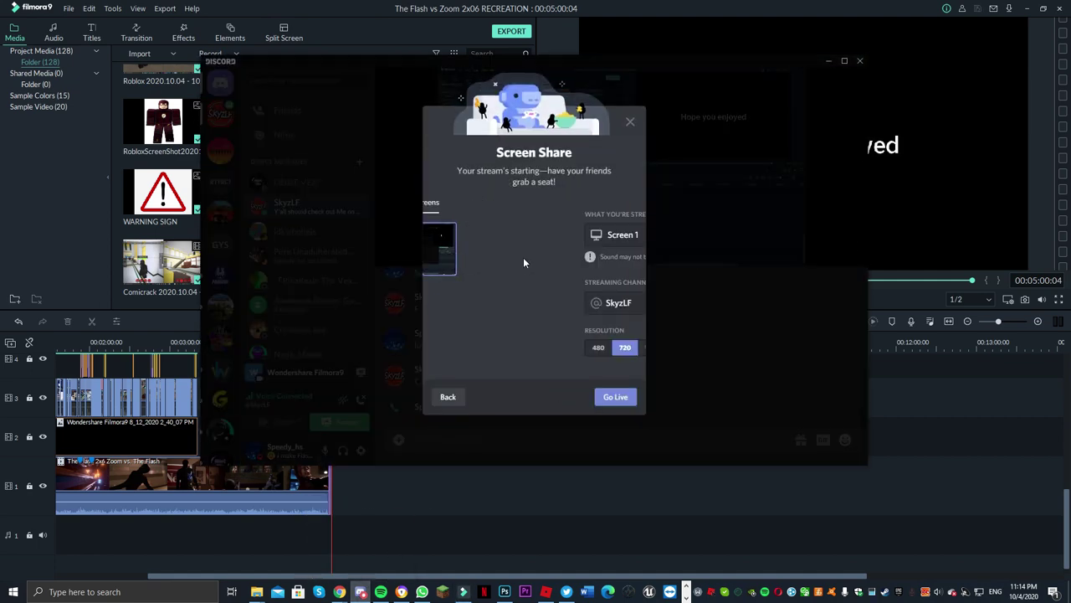
left_click(615, 385)
left_click(945, 411)
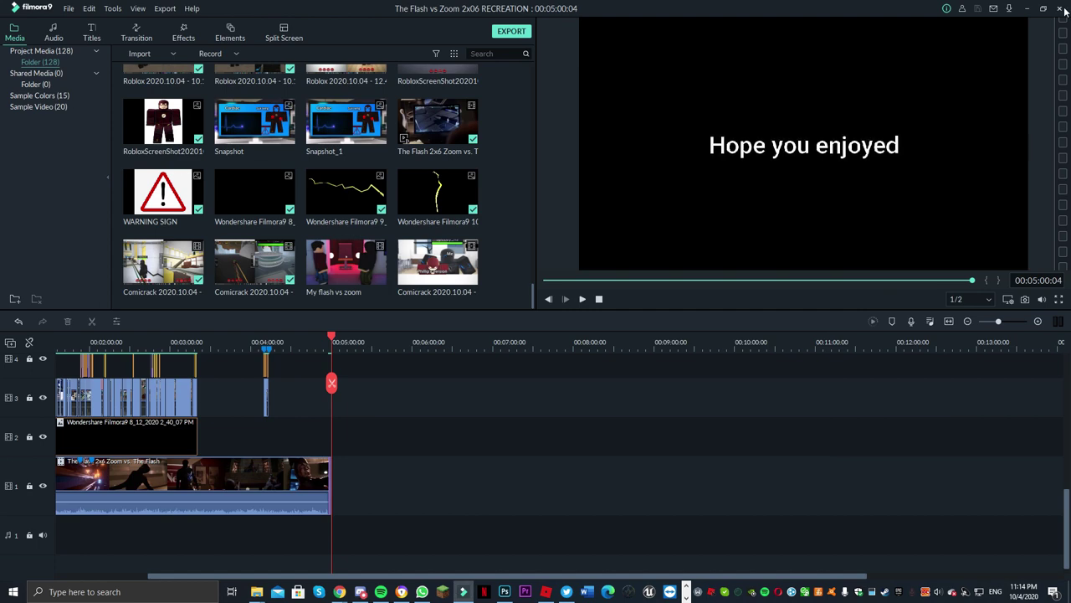
Close the open Filmora project, relaunch Filmora and create a new 16:9 (Widescreen) project.
left_click(1027, 8)
left_click(1056, 310)
left_click(1007, 8)
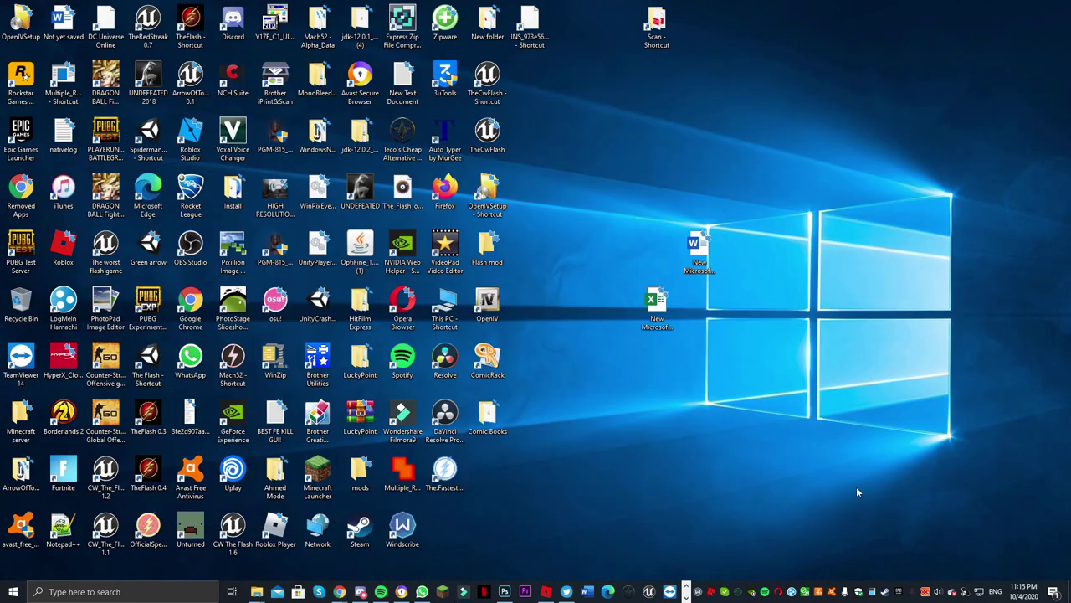
left_click(807, 493)
left_click(463, 592)
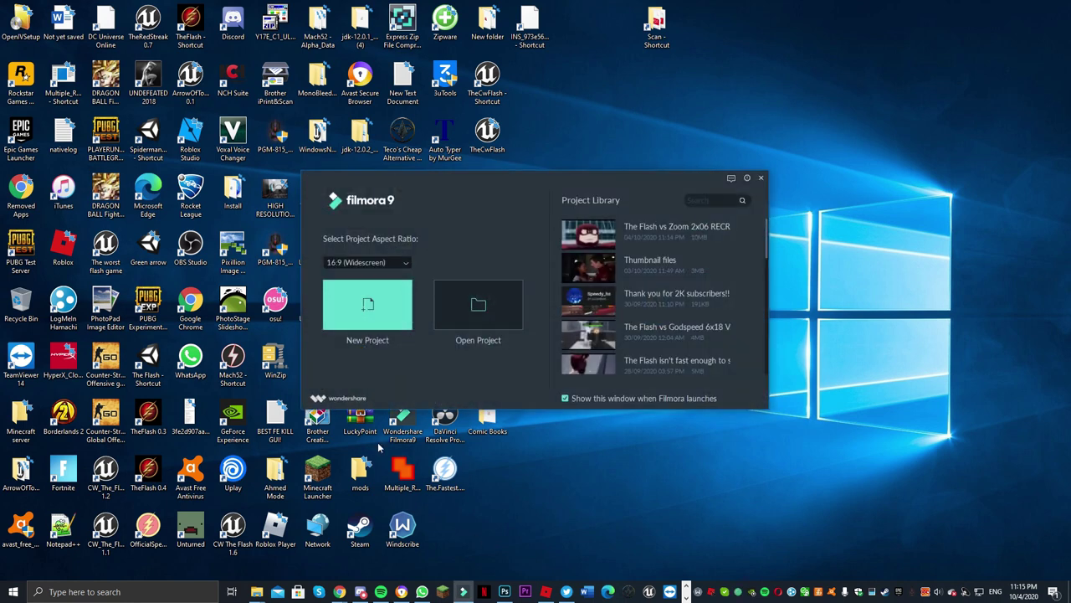
left_click(399, 296)
Switch to File Explorer, open the MY VIDEOS!! folder on the D: drive and search it for "Intro".
mouse_move(257, 592)
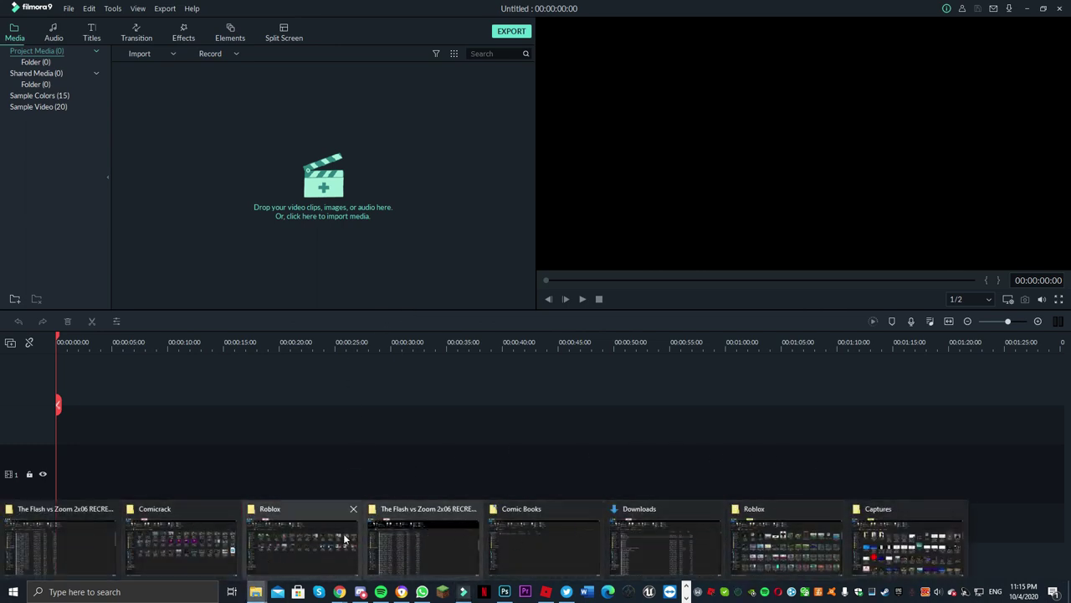
left_click(412, 541)
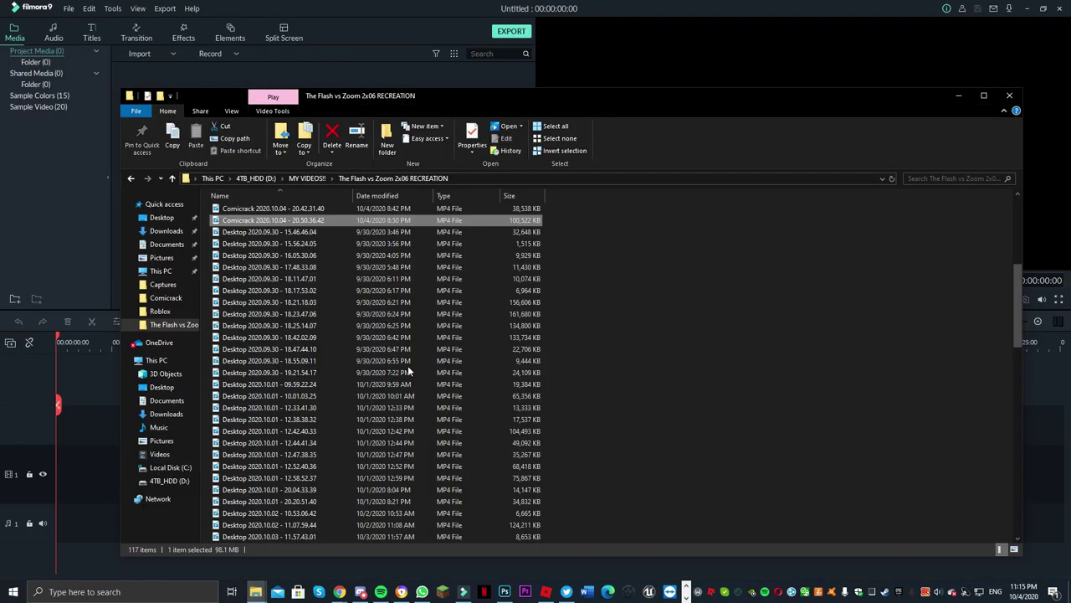
left_click(308, 178)
scroll(670, 405, "down", 8)
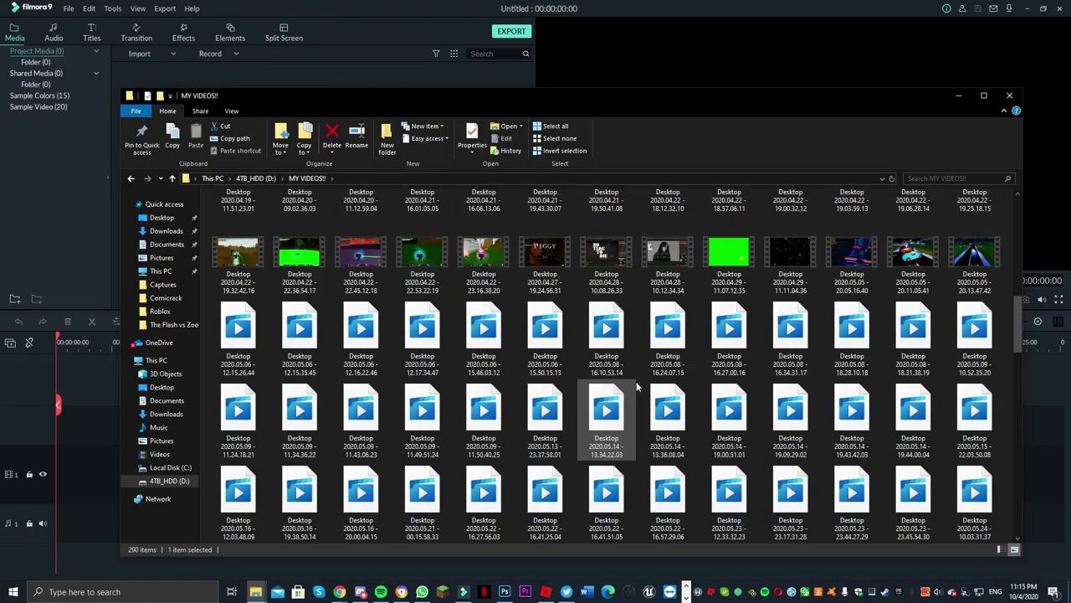
scroll(612, 416, "up", 9)
left_click(695, 198)
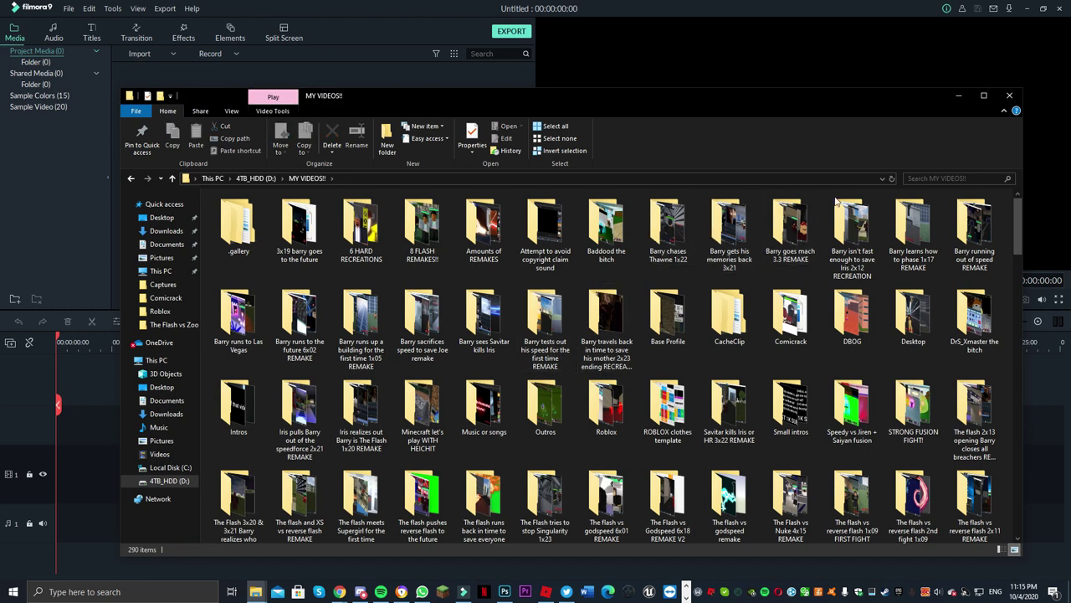
left_click(944, 177)
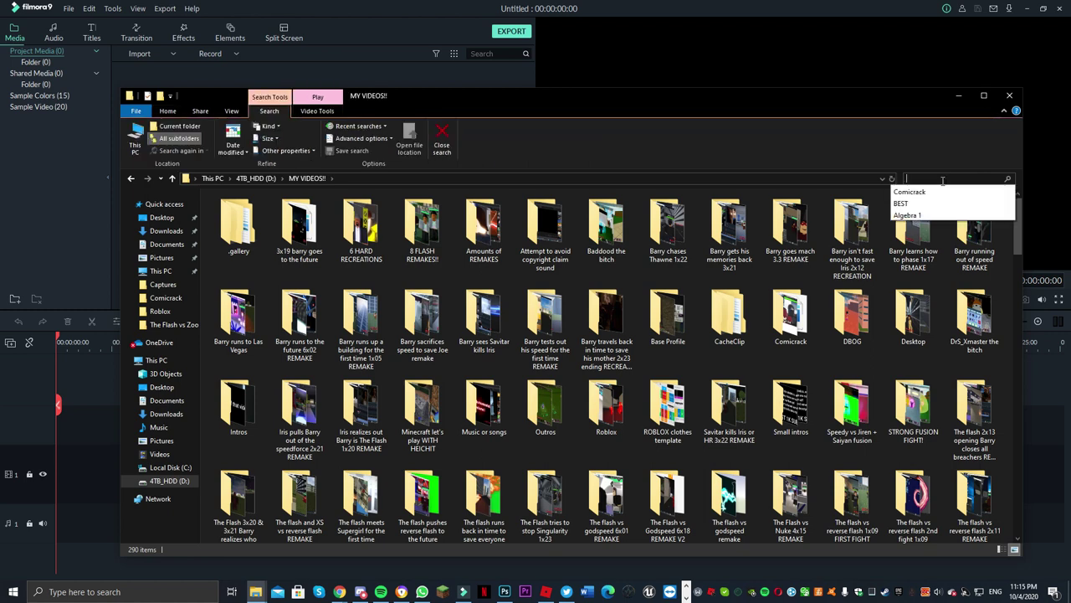
type("Intro")
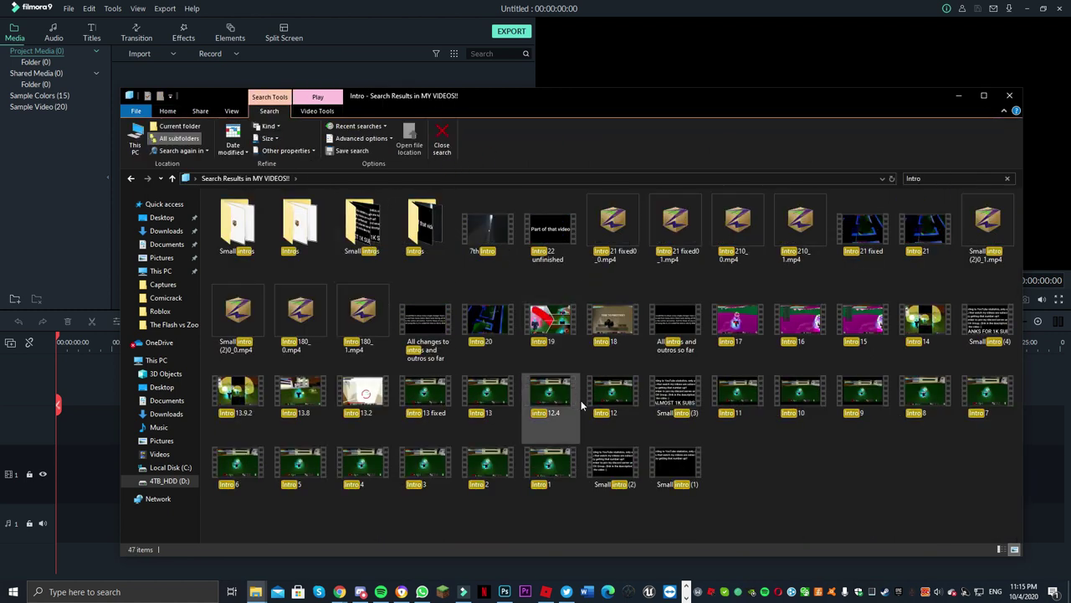
Import 7th Intro into Filmora, place it at the start of track 1 with matching 1920 x 1080 30fps settings, and go to its end.
left_click_drag(486, 223, 236, 126)
key("alt+Tab")
left_click_drag(162, 99, 5, 469)
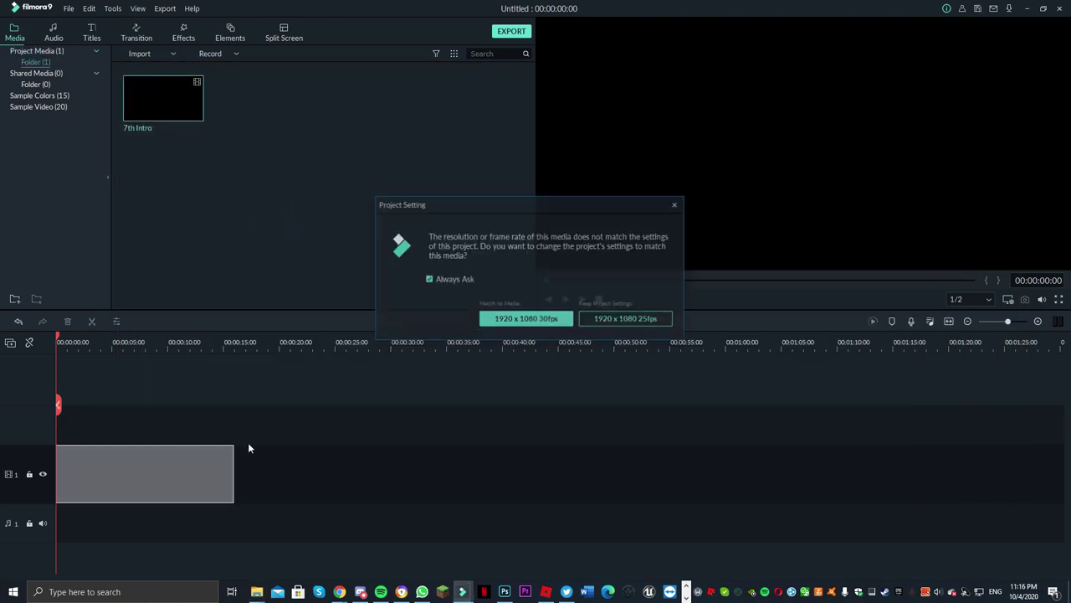
left_click(584, 318)
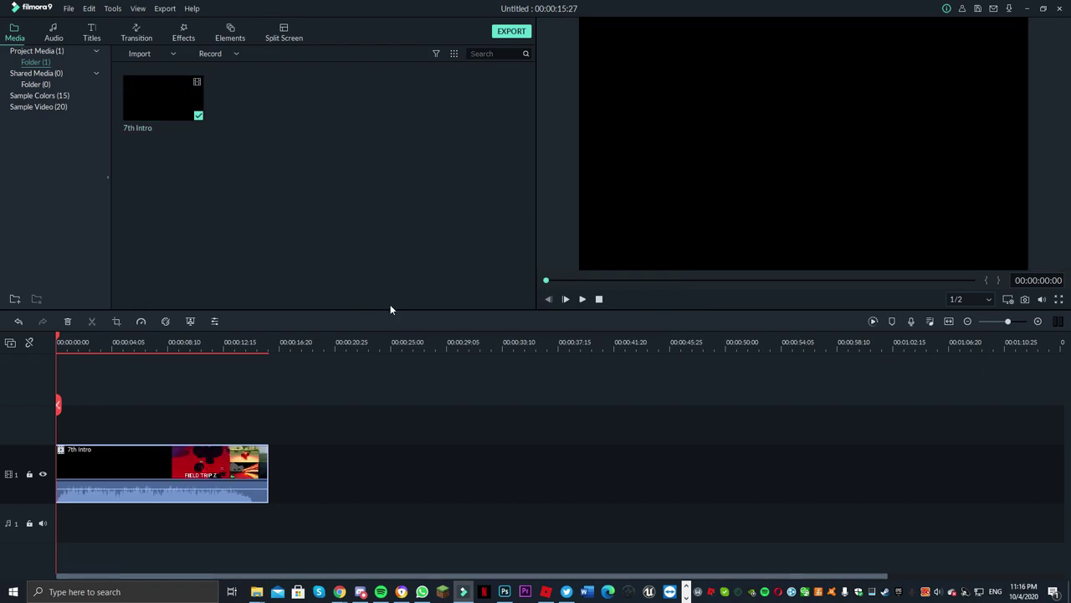
left_click(287, 345)
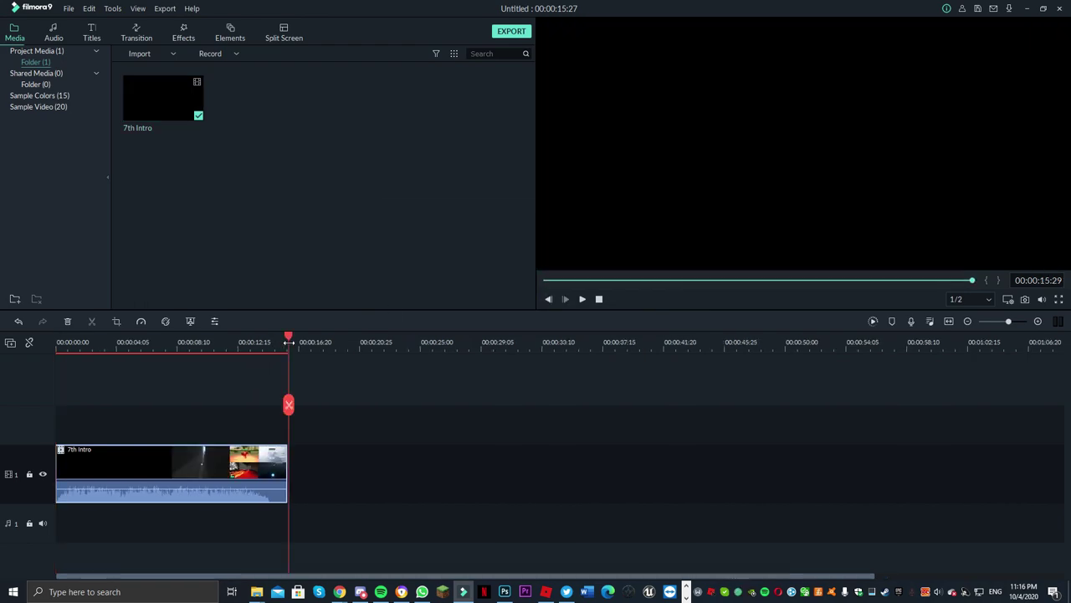